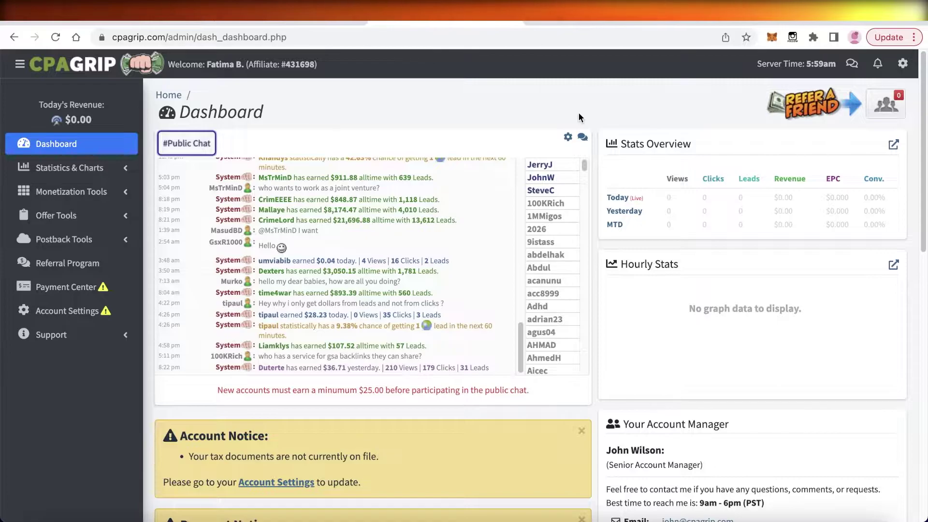
Step: Switch from the CPAGrip dashboard to the Google Ads browser tab
left_click(230, 21)
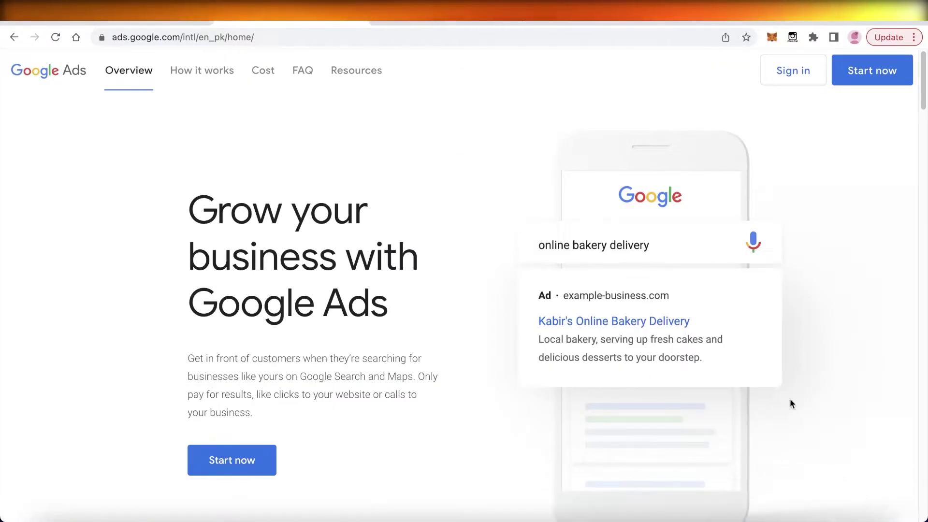
Step: Accept the Google Ads cookie notice and go back to the CPAGrip tab
left_click(457, 21)
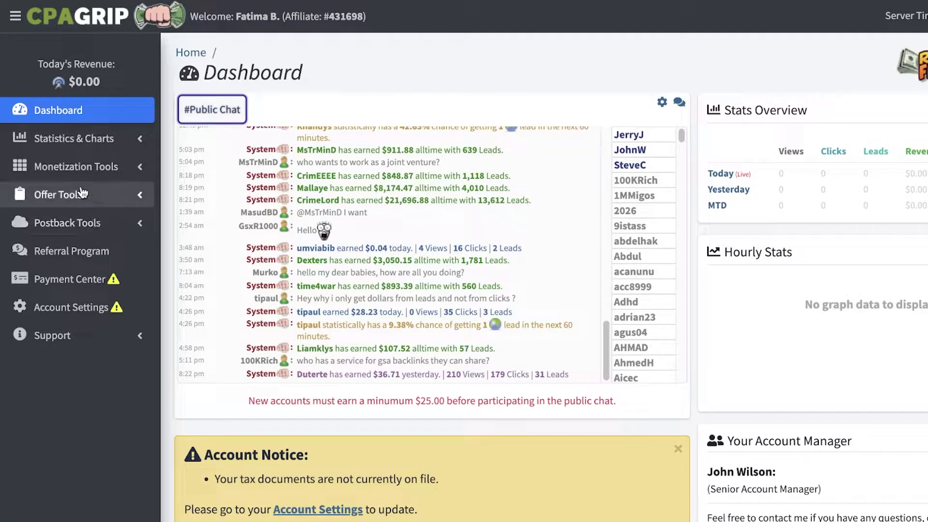
Step: Expand Offer Tools in the CPAGrip sidebar and open the My Offers page
left_click(68, 167)
left_click(66, 168)
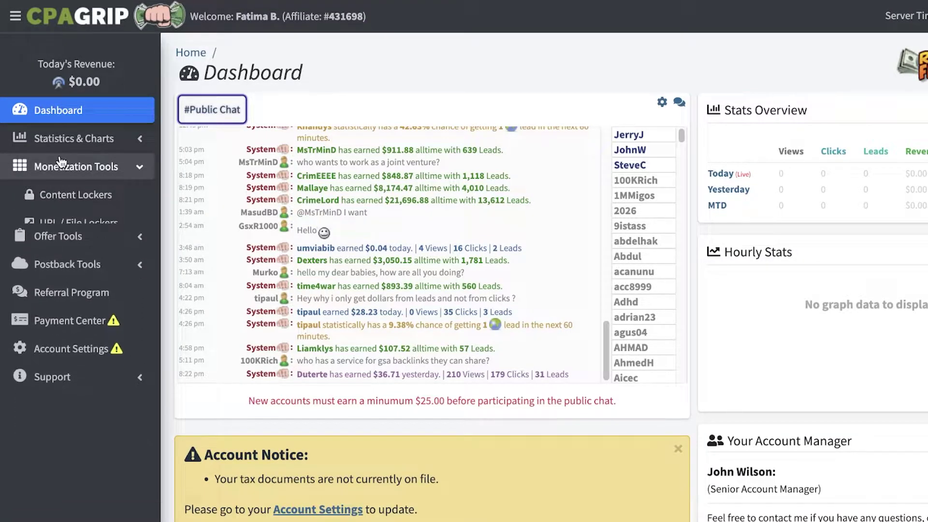
left_click(65, 169)
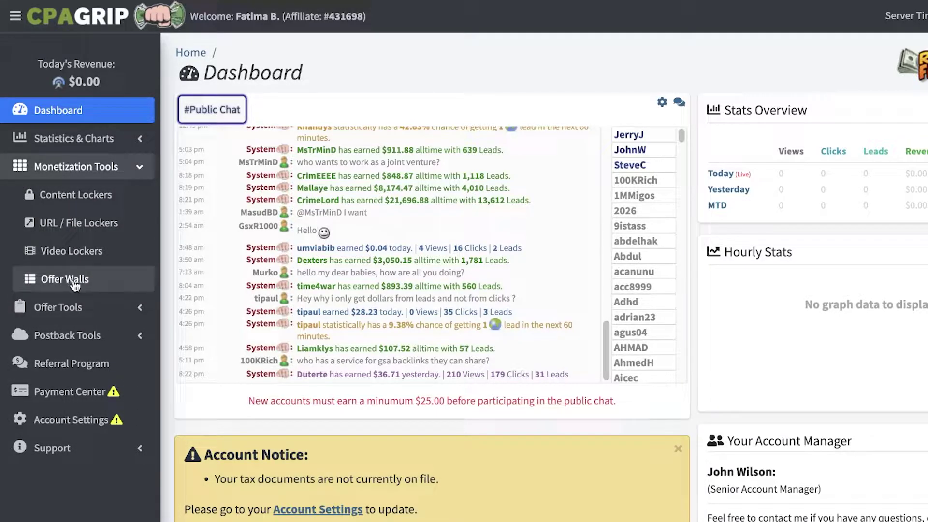
left_click(85, 145)
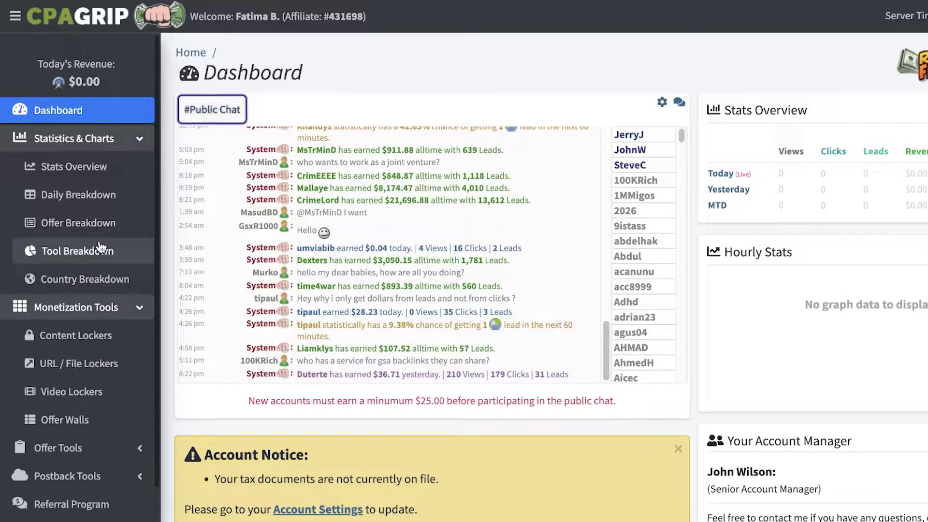
left_click(79, 145)
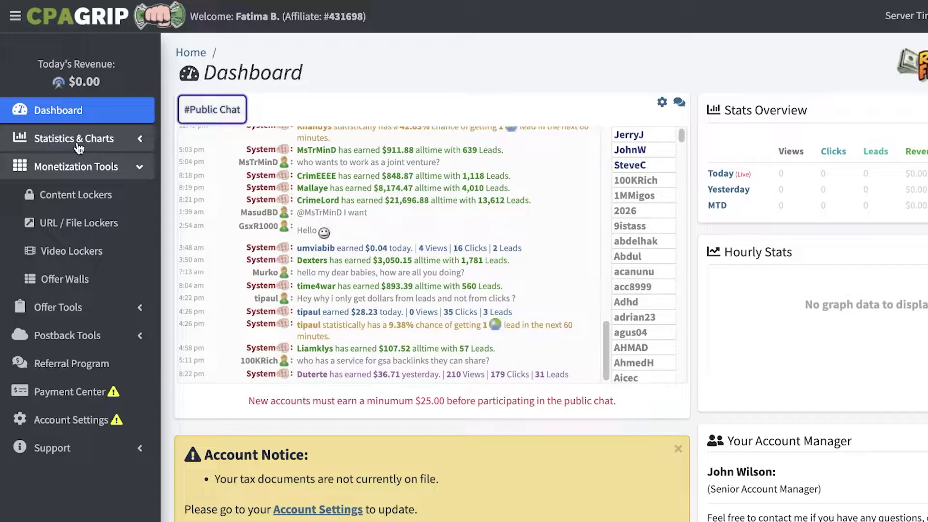
left_click(47, 309)
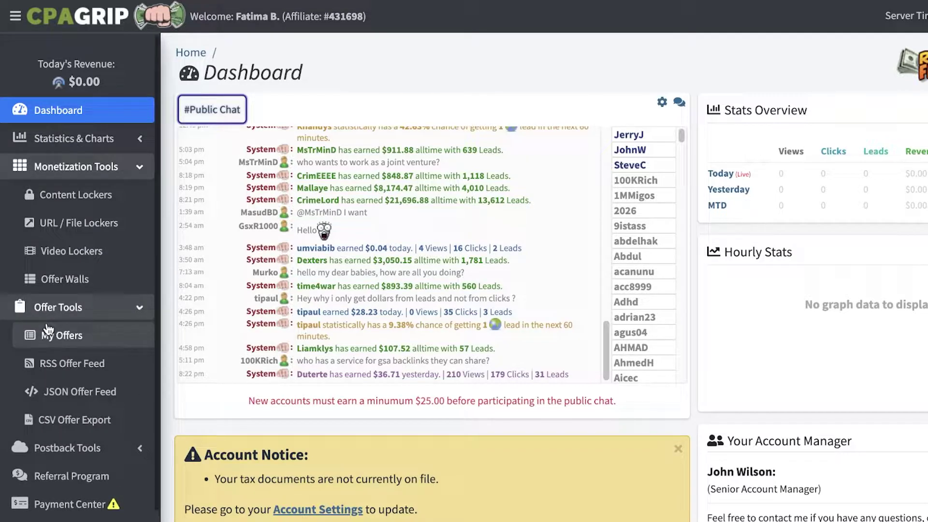
left_click(48, 331)
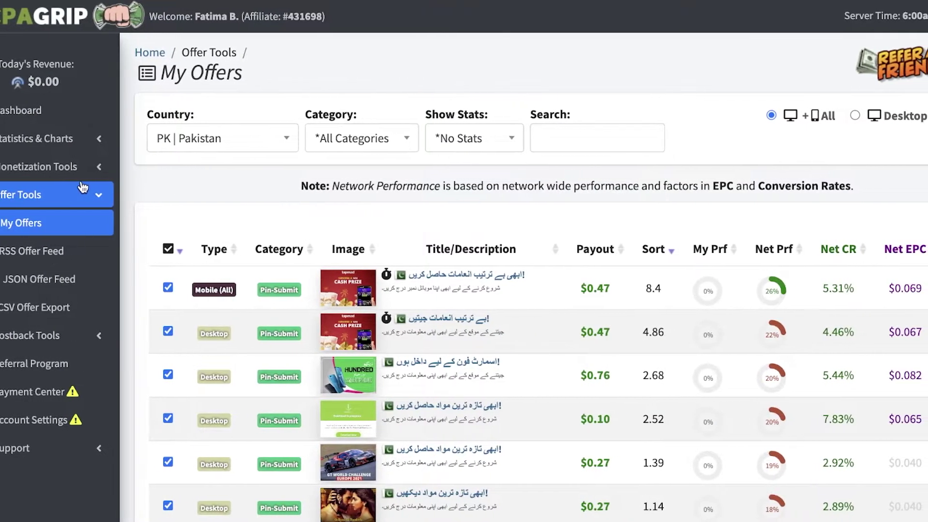
Step: Filter offers to BE | Belgium desktop and open the $1.02 health-and-wellness package offer
left_click(264, 138)
left_click(226, 207)
left_click(90, 145)
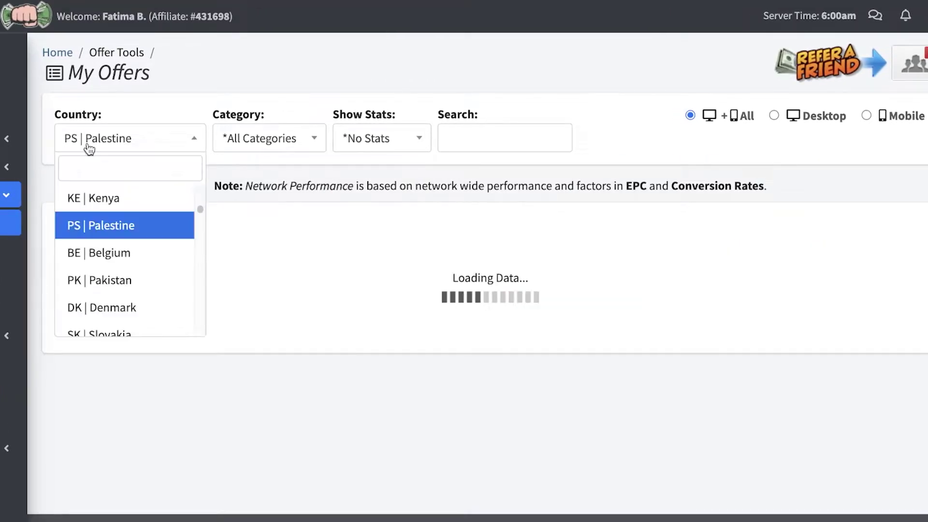
left_click(112, 254)
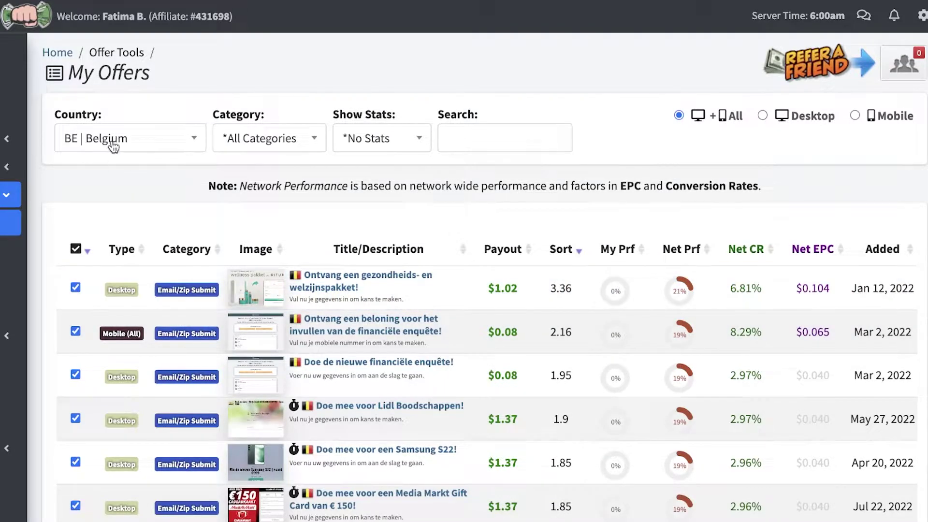
left_click(785, 122)
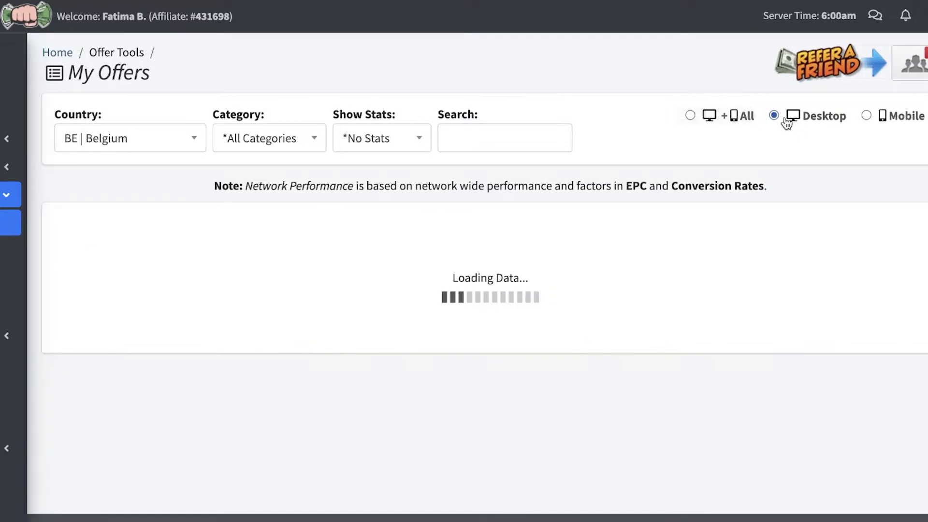
left_click(444, 298)
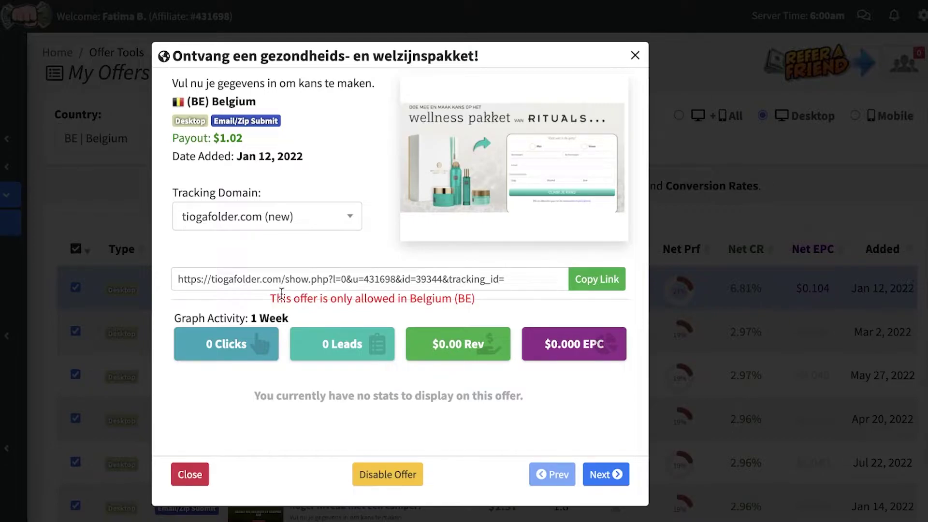
Step: Highlight the offer's tracking link, then close the offer details
left_click_drag(281, 292, 494, 300)
left_click(483, 305)
left_click(709, 306)
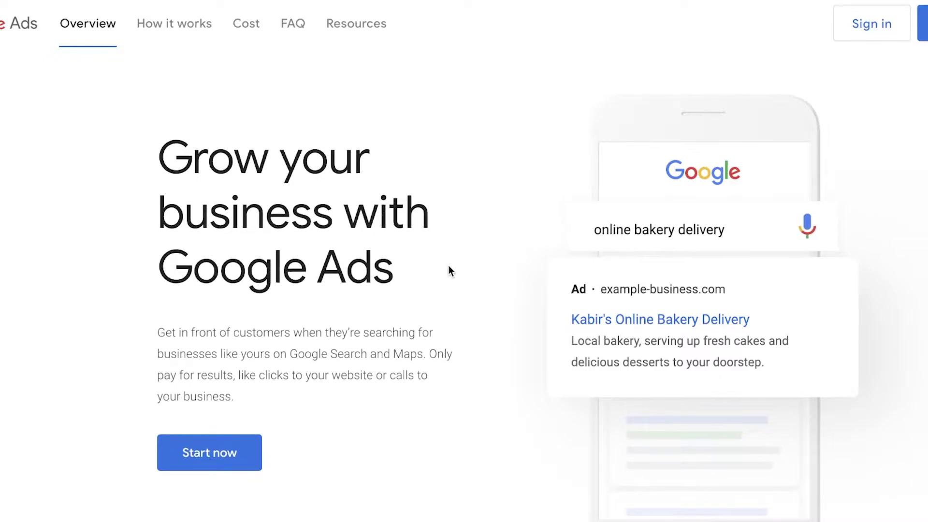
scroll(487, 321, "down", 5)
scroll(488, 320, "down", 10)
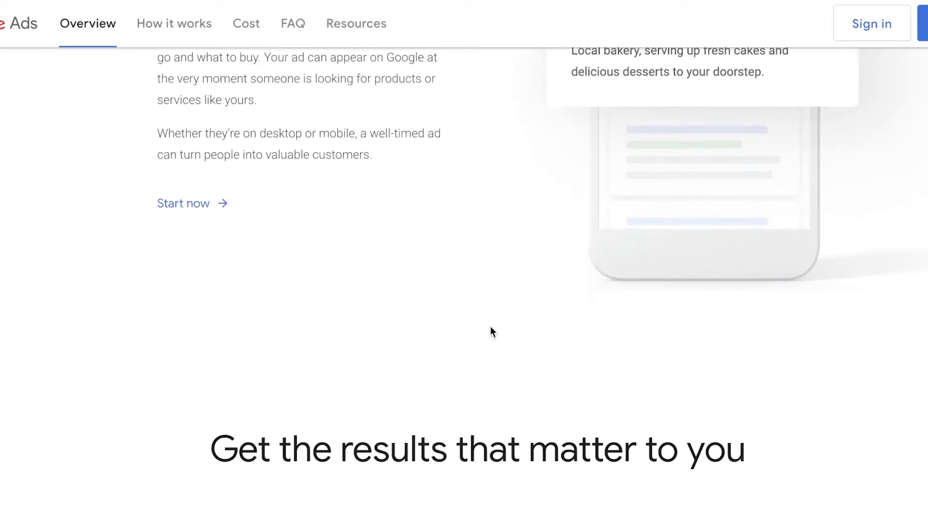
scroll(491, 335, "down", 4)
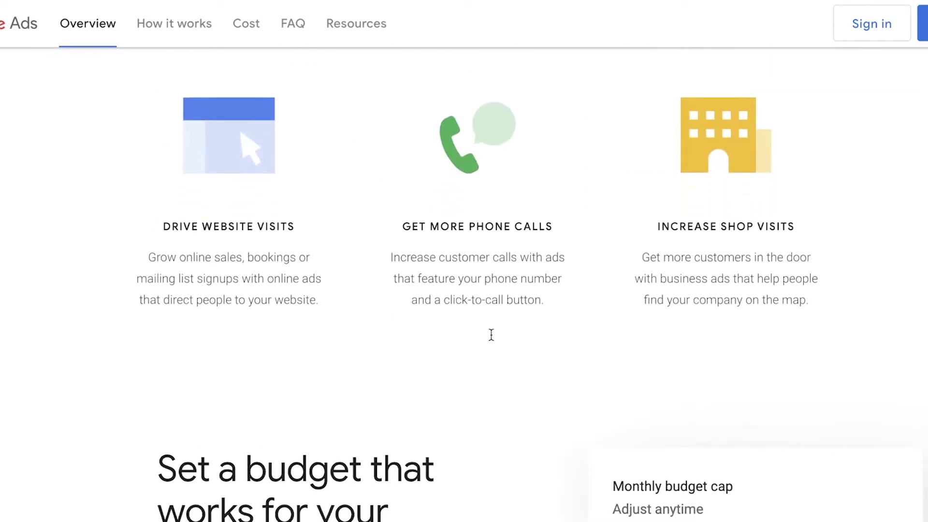
scroll(490, 334, "up", 2)
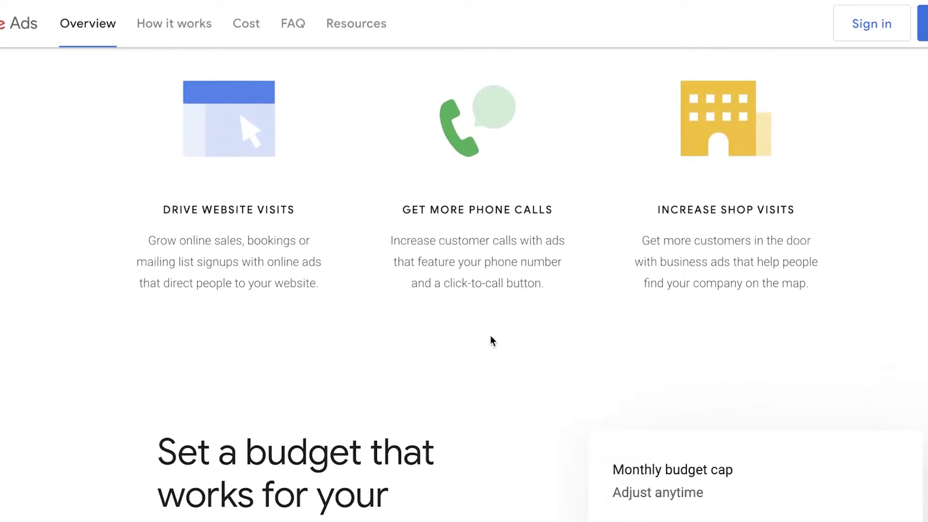
scroll(490, 335, "down", 3)
scroll(490, 337, "down", 20)
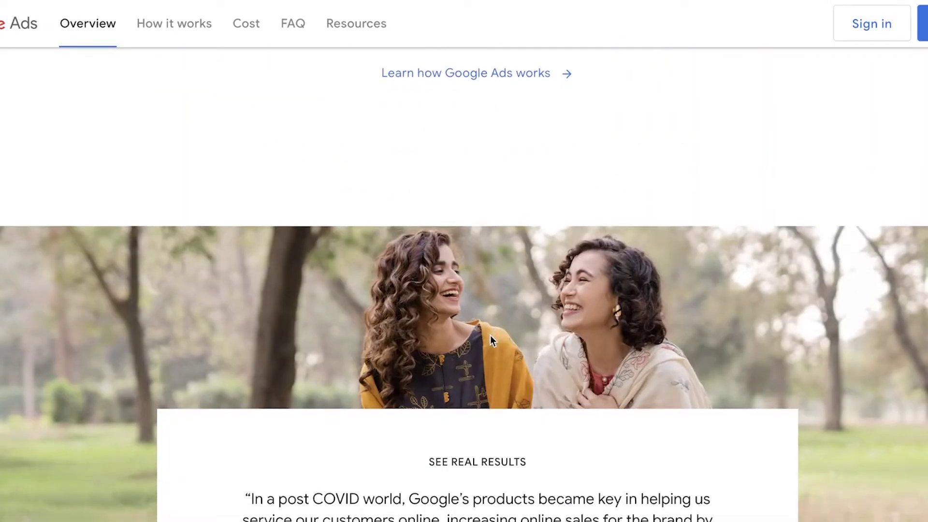
scroll(490, 335, "up", 8)
scroll(490, 337, "down", 20)
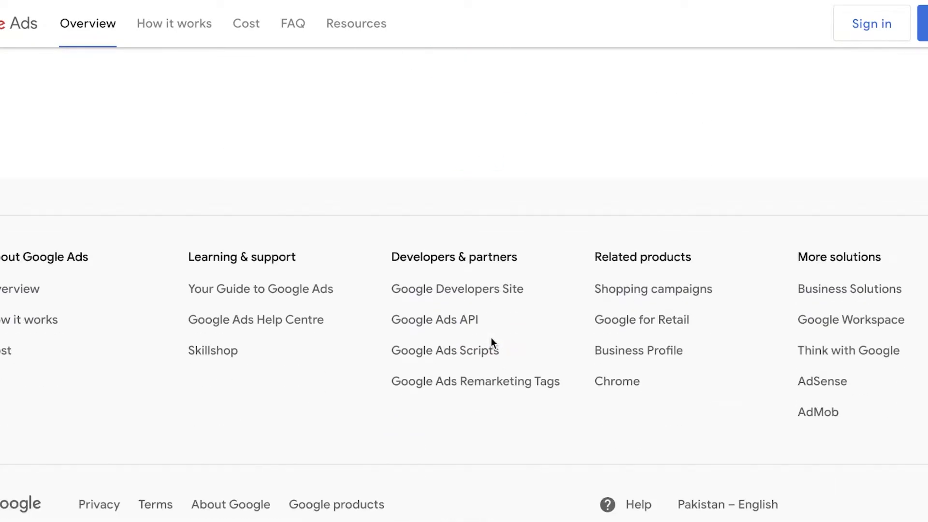
scroll(491, 337, "up", 20)
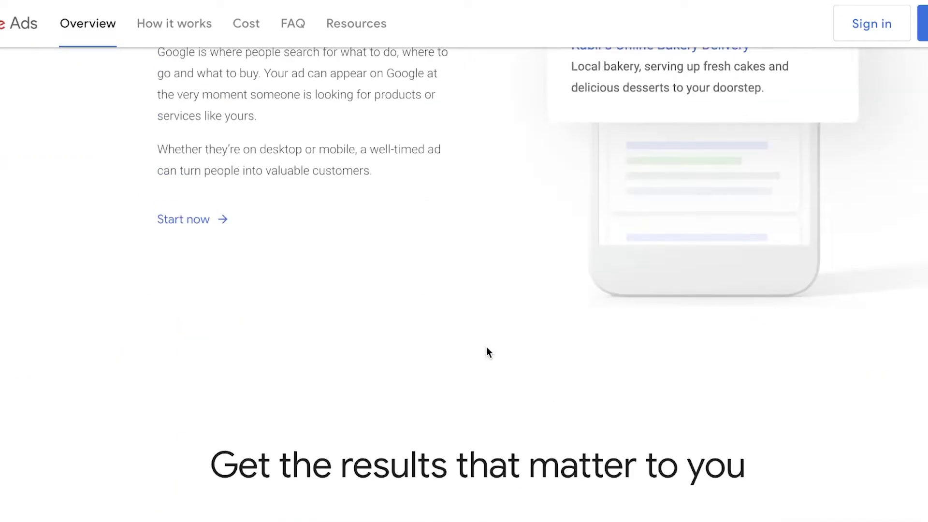
scroll(478, 379, "up", 5)
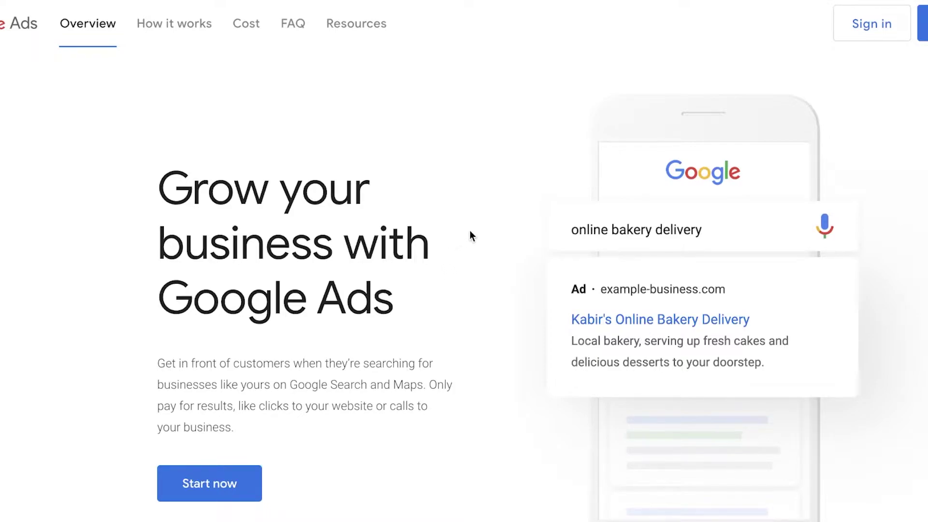
Step: Browse through the Google Ads How it works page
left_click(155, 31)
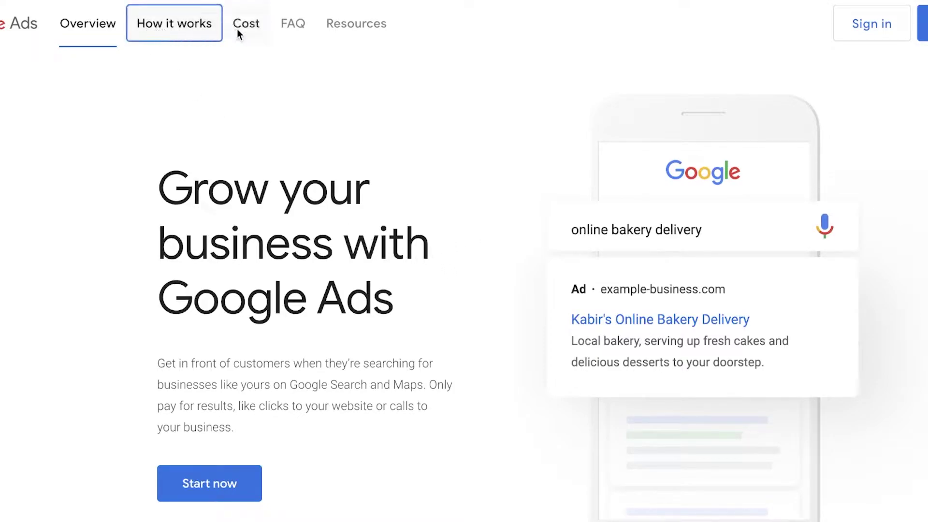
scroll(287, 131, "down", 5)
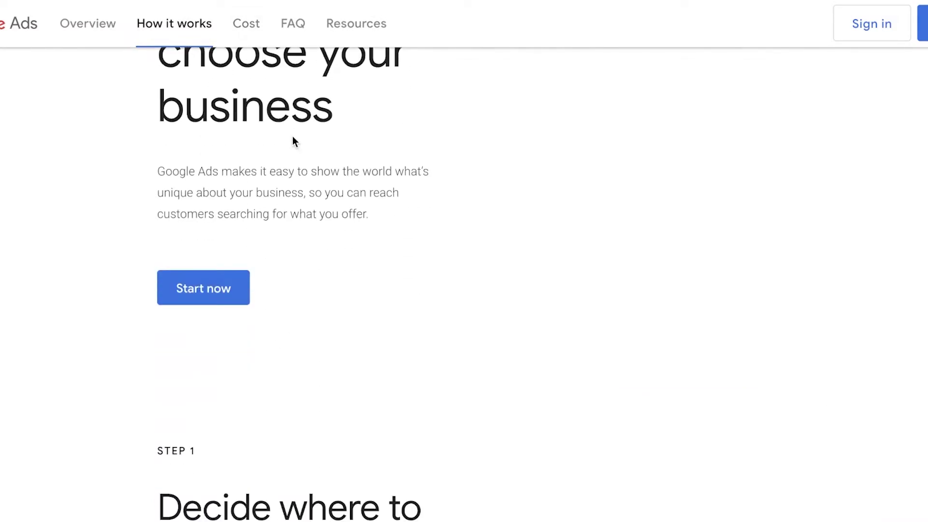
scroll(295, 145, "down", 5)
scroll(201, 149, "up", 1)
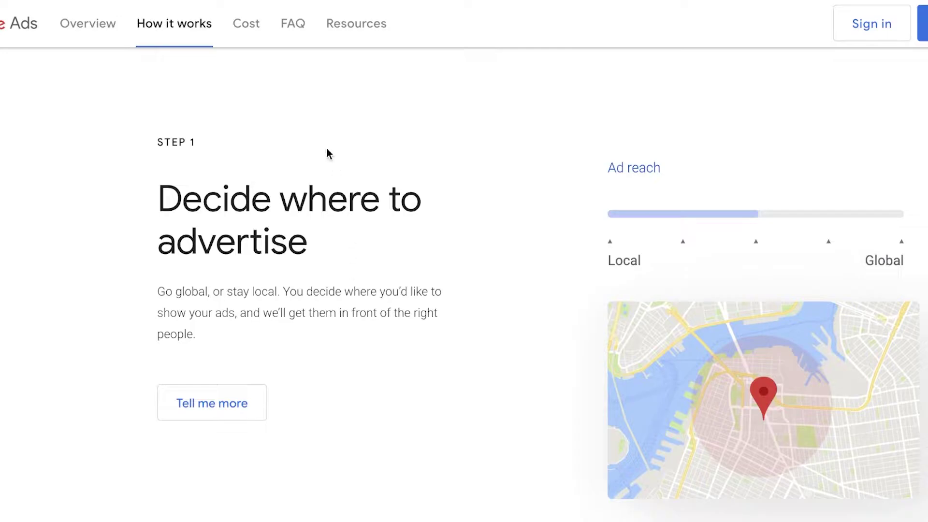
scroll(335, 321, "down", 3)
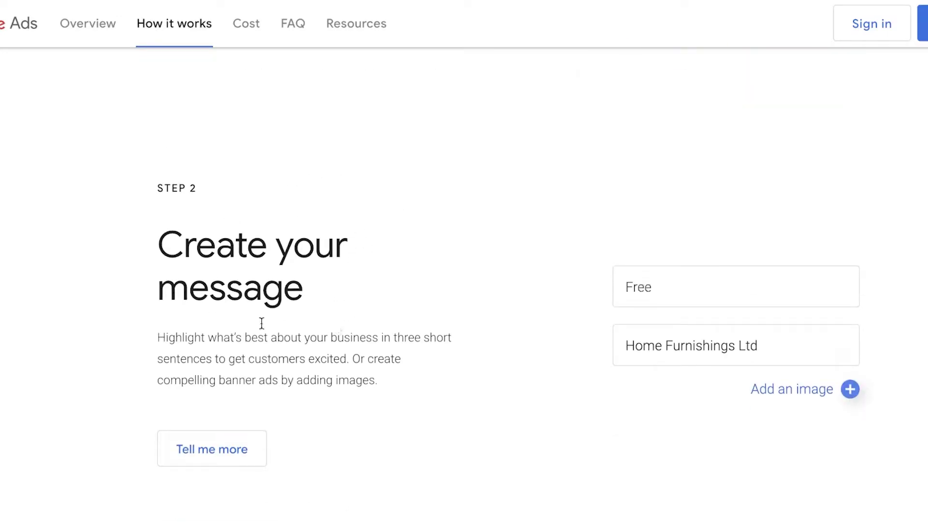
scroll(312, 300, "down", 10)
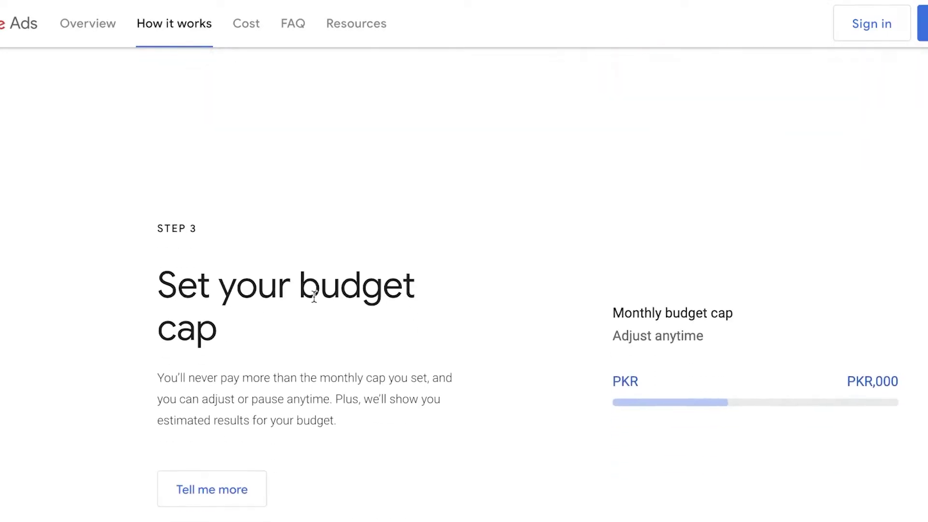
scroll(314, 301, "down", 6)
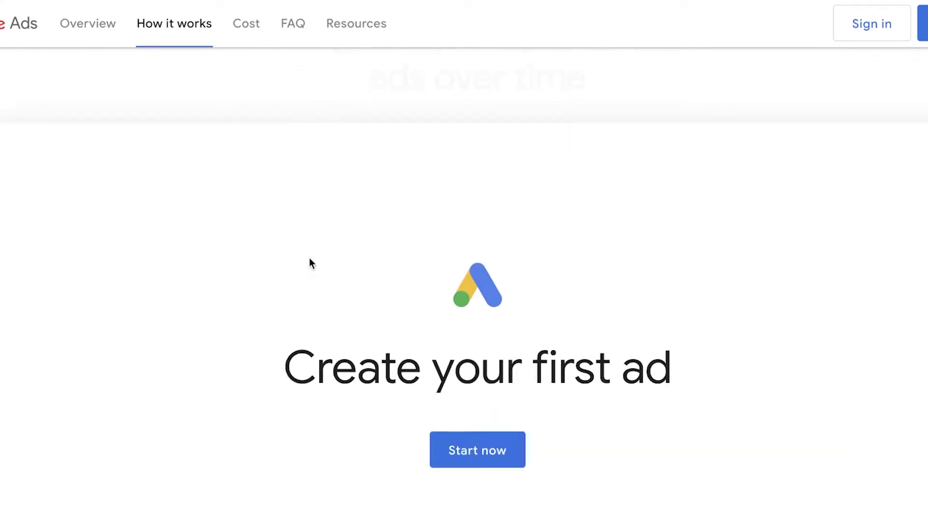
Step: Review the Cost pricing page, then return to Overview and scroll to the bakery example
left_click(248, 29)
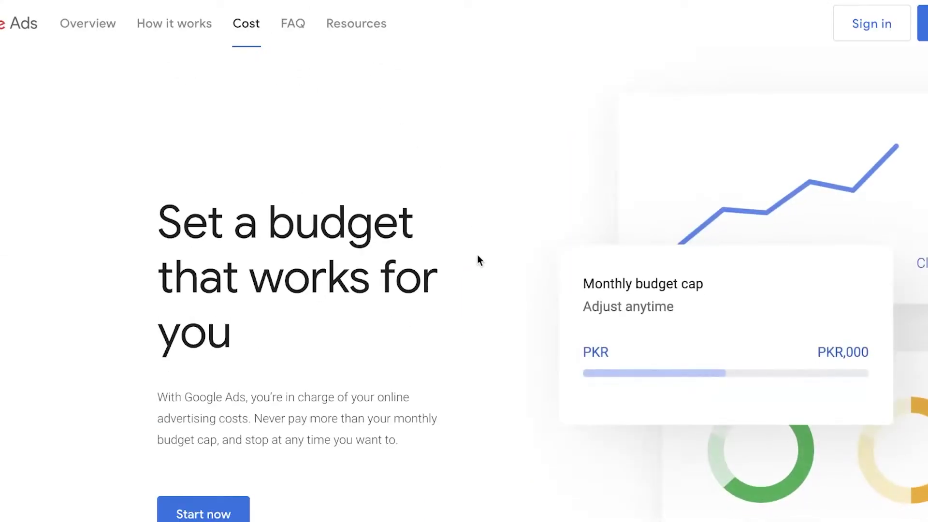
scroll(369, 251, "down", 8)
scroll(359, 242, "down", 12)
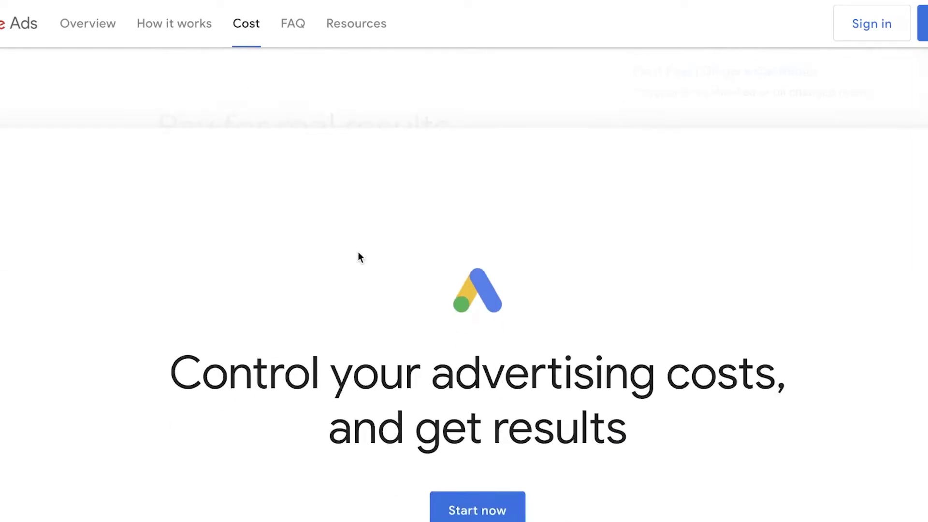
scroll(357, 254, "down", 10)
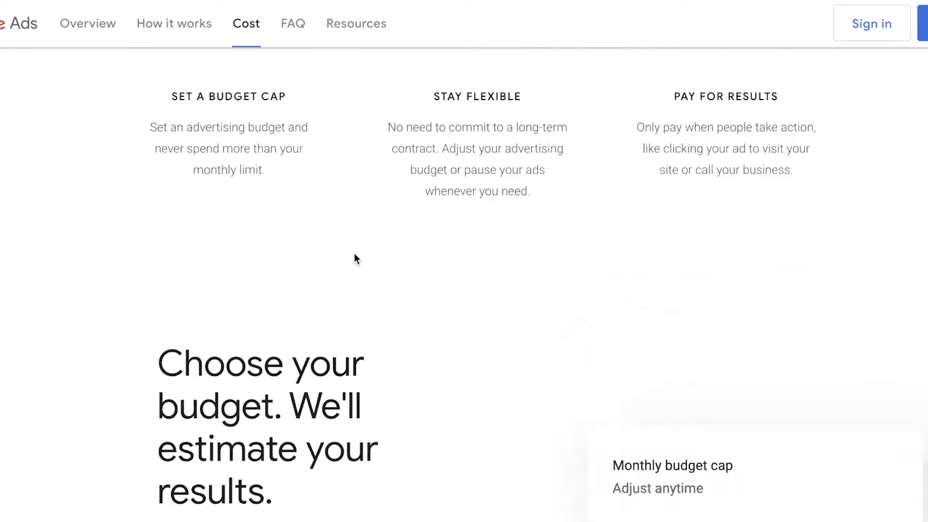
scroll(355, 253, "up", 3)
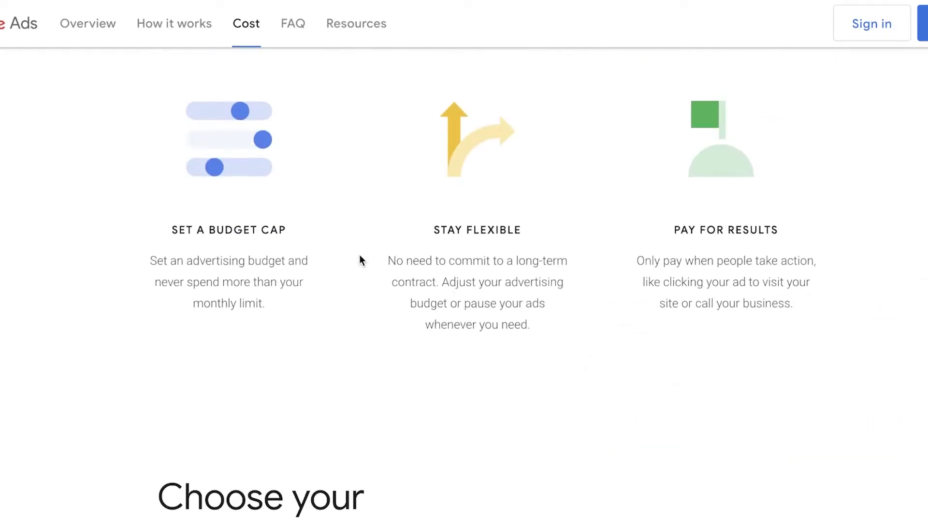
scroll(358, 254, "up", 3)
scroll(328, 244, "up", 7)
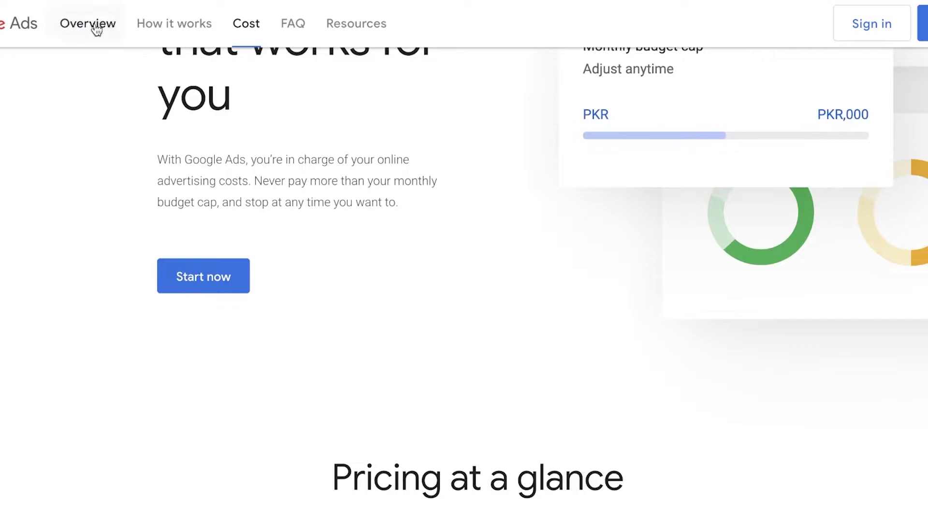
left_click(30, 28)
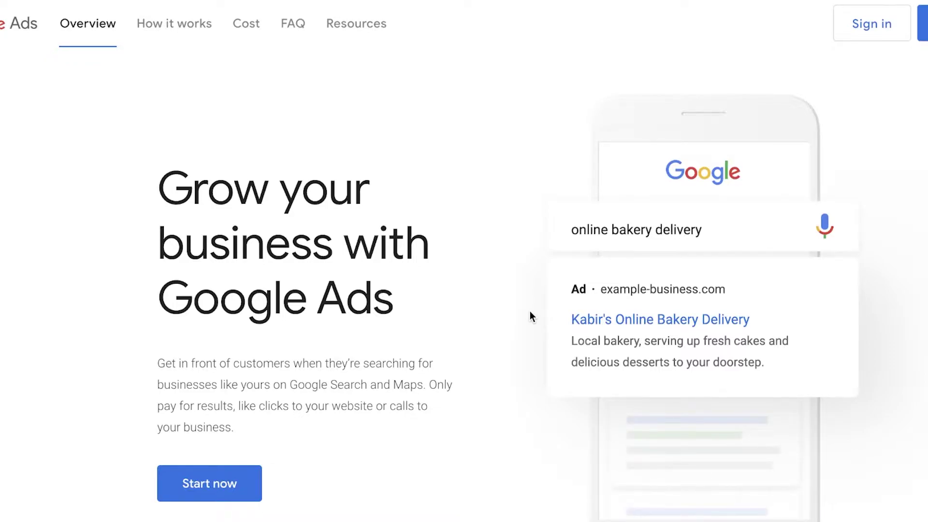
scroll(515, 320, "down", 1)
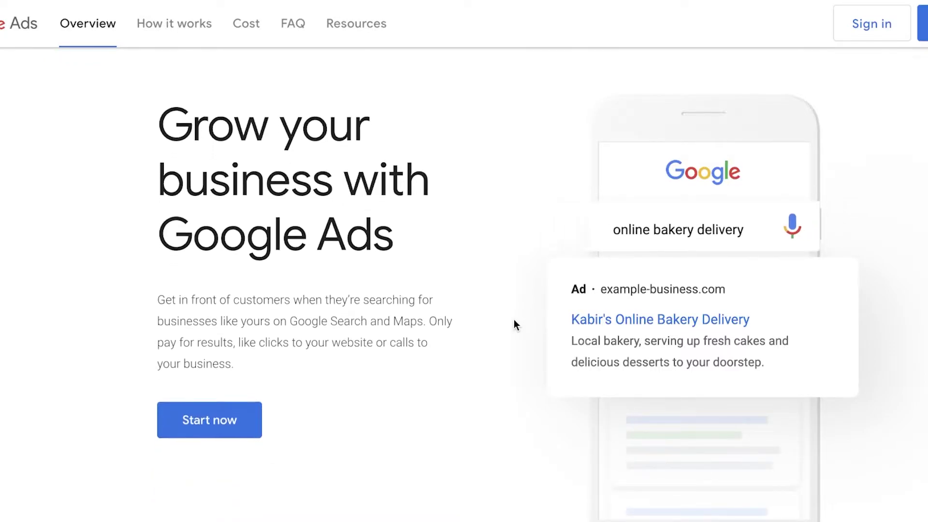
Step: Start a new campaign and back out of the payment-info form into campaign setup
left_click(223, 422)
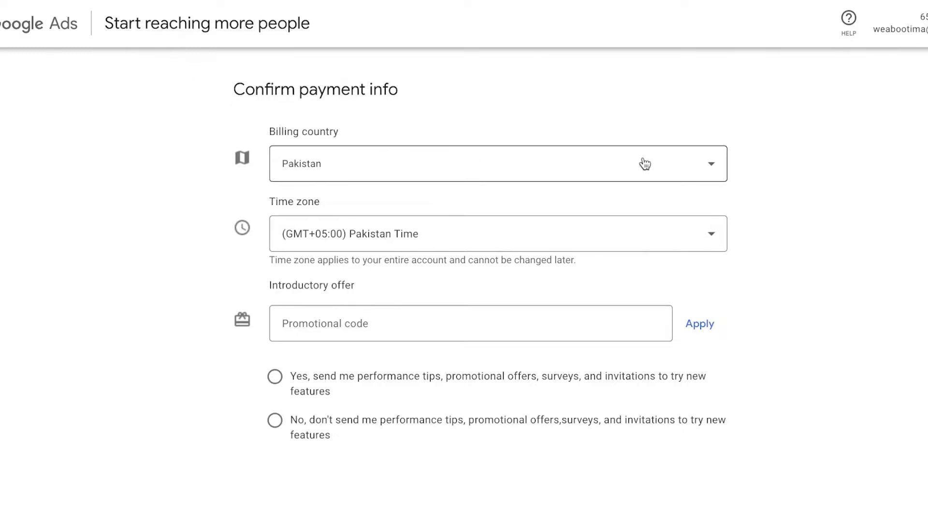
scroll(869, 199, "down", 5)
left_click(268, 397)
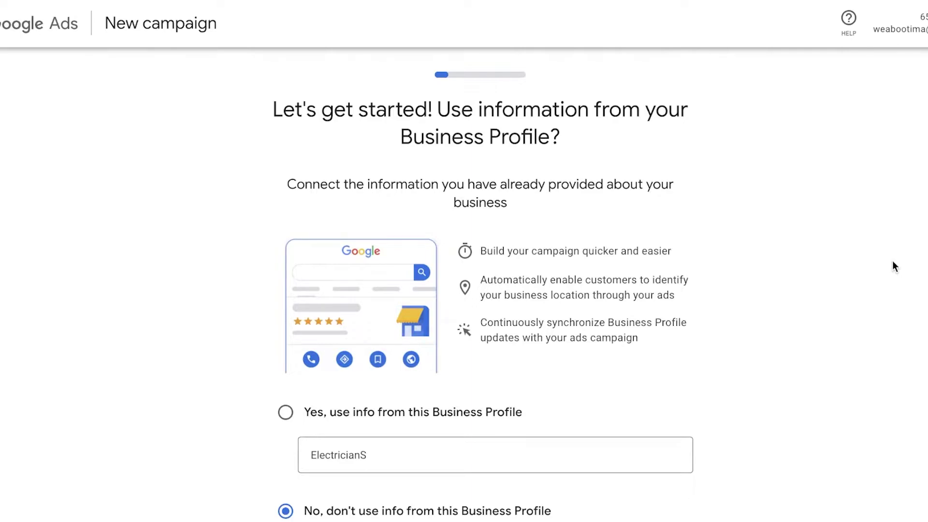
Step: Decline using Business Profile information and continue
scroll(907, 182, "down", 5)
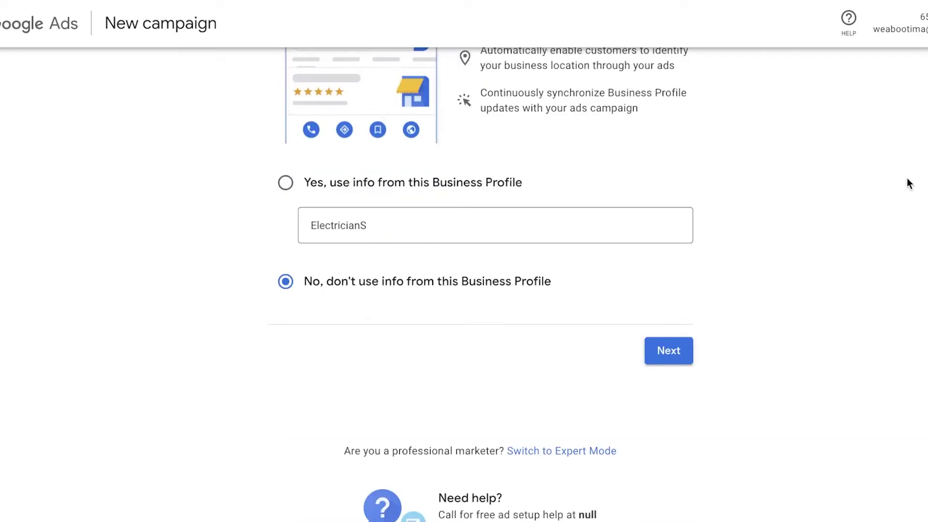
scroll(908, 184, "up", 5)
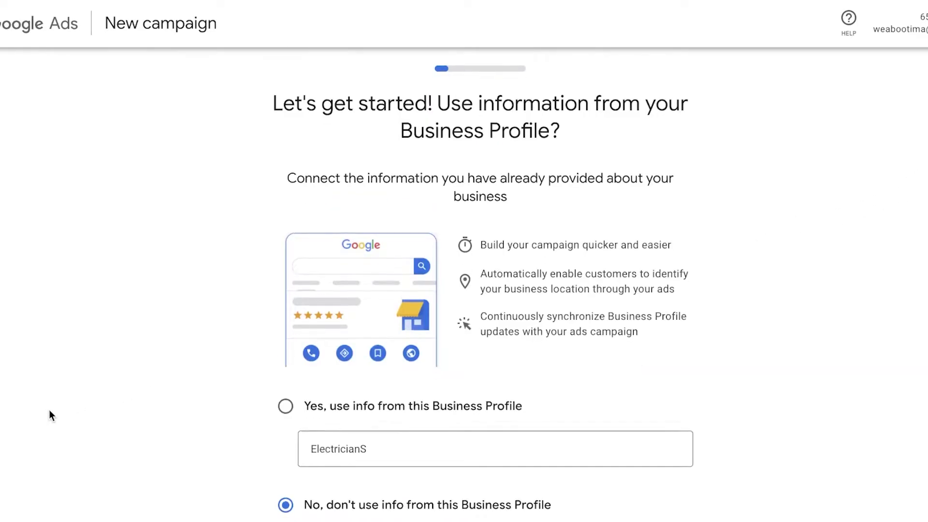
scroll(404, 311, "down", 3)
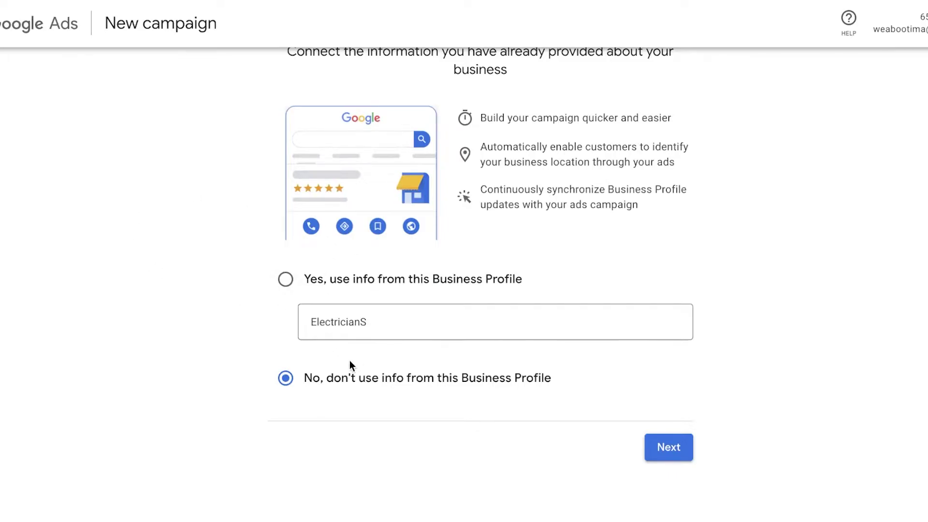
scroll(349, 360, "down", 1)
left_click(301, 318)
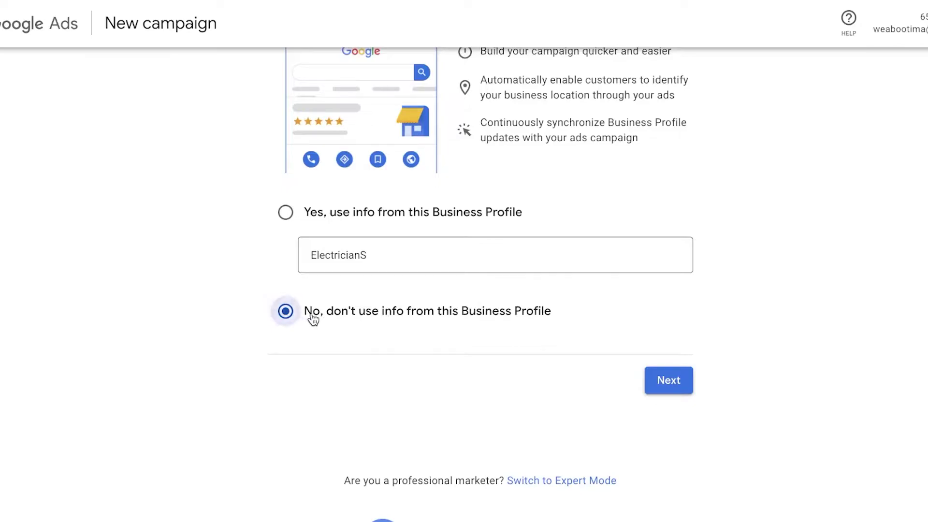
left_click(674, 387)
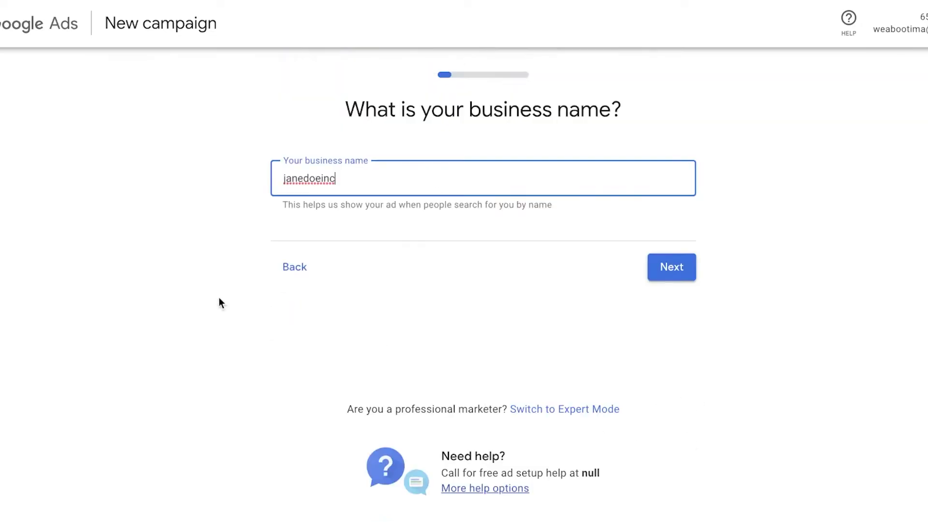
Step: Clear the prefilled business name and continue to the website step
double_click(413, 172)
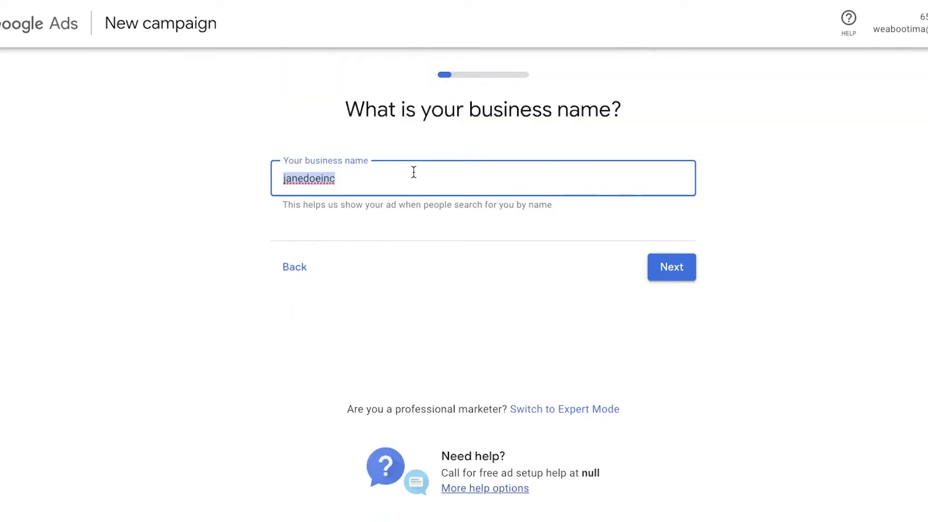
key("BackSpace")
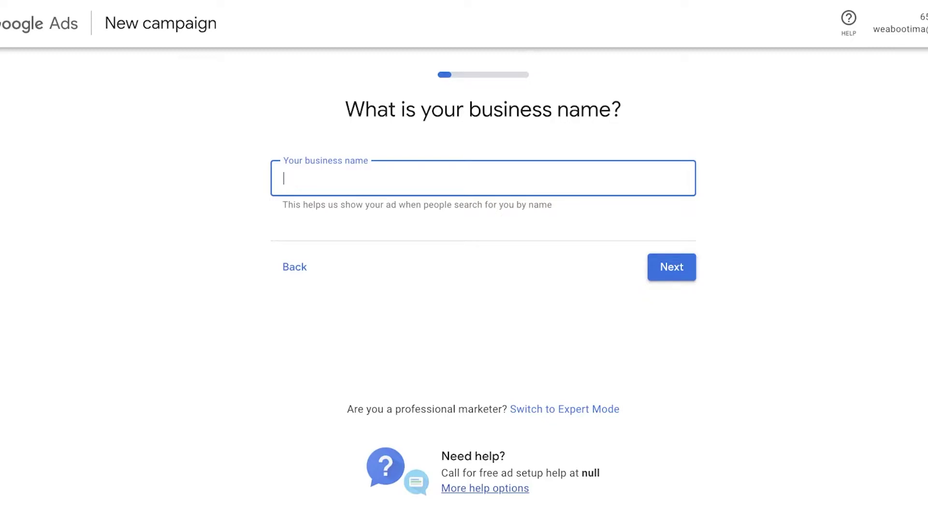
left_click(653, 263)
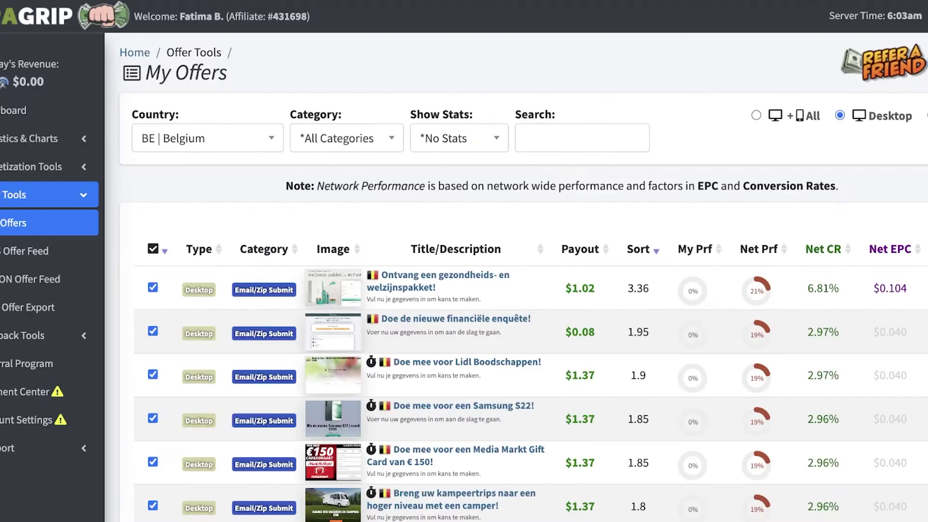
Step: Copy the Belgian wellness-package offer's tracking link from CPAGrip
left_click(476, 281)
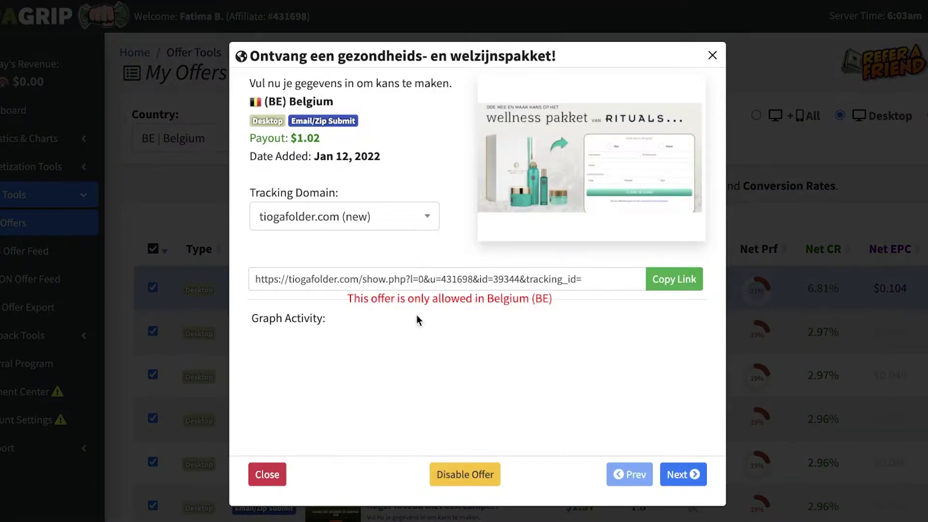
left_click(677, 280)
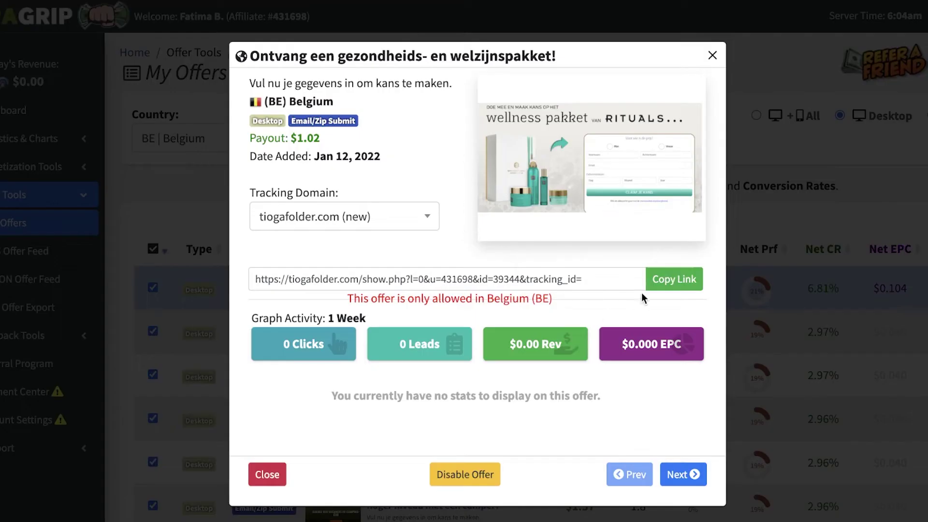
left_click(650, 285)
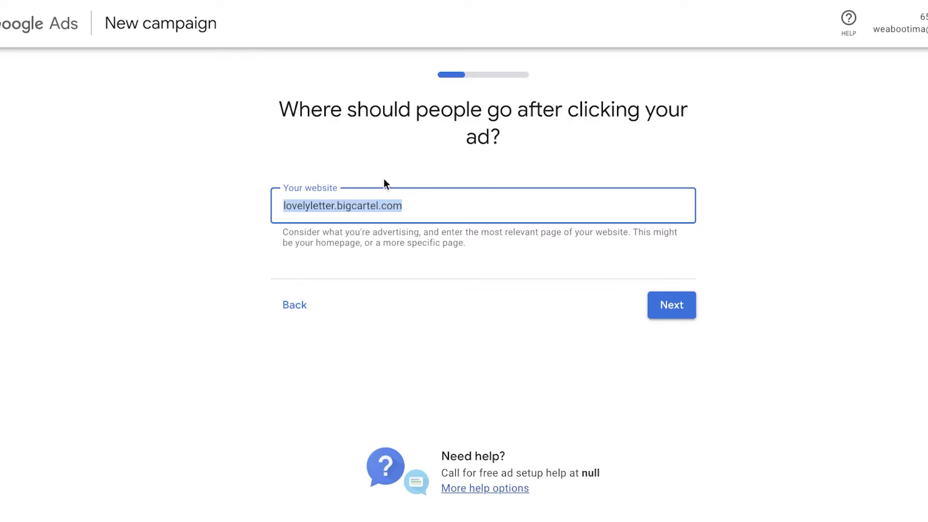
Step: Paste the CPAGrip tracking link as the ad's website and submit it
right_click(389, 199)
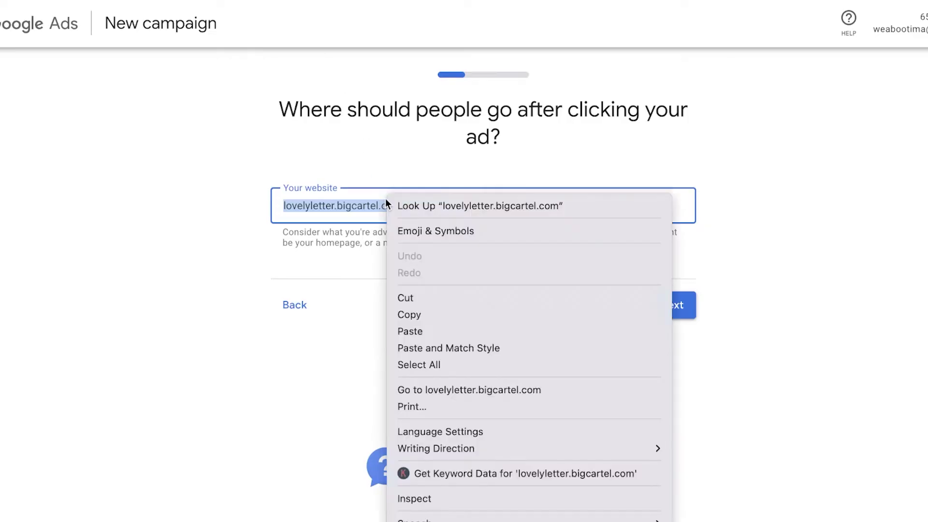
left_click(429, 332)
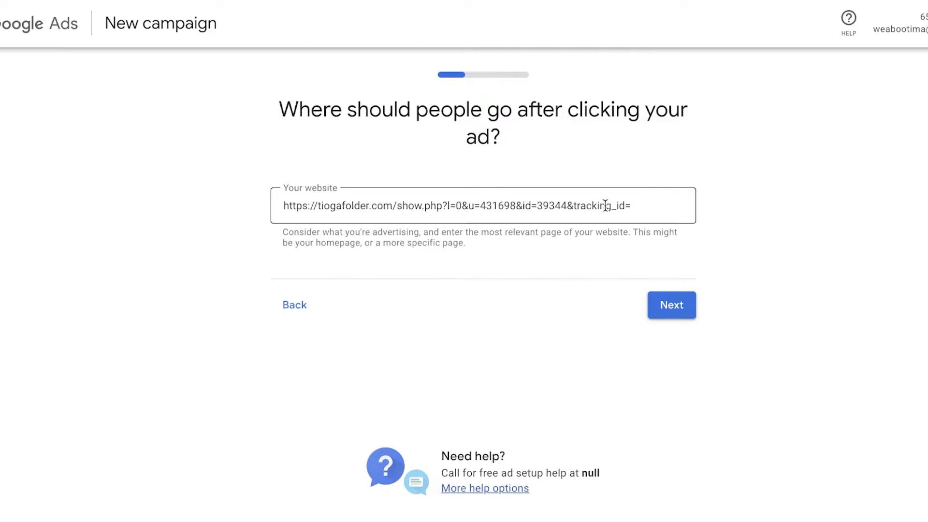
left_click(669, 319)
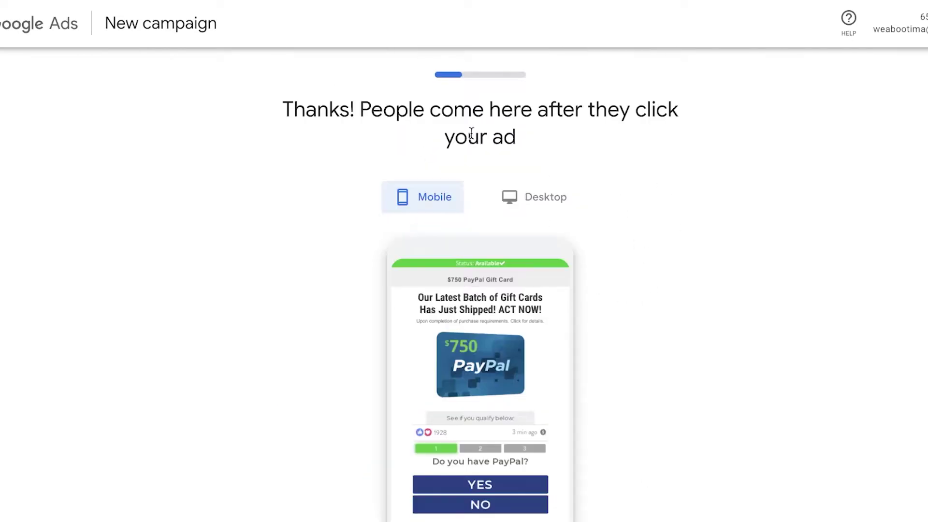
Step: Check the landing-page preview on desktop and mobile, then continue
scroll(539, 155, "down", 4)
scroll(346, 170, "up", 4)
scroll(463, 148, "down", 1)
left_click(496, 147)
left_click(441, 147)
scroll(454, 162, "down", 4)
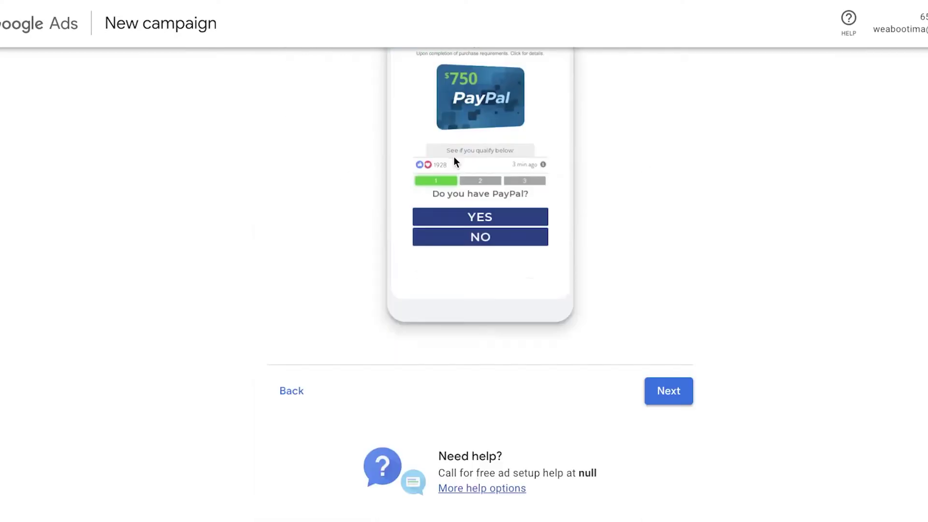
scroll(412, 285, "up", 5)
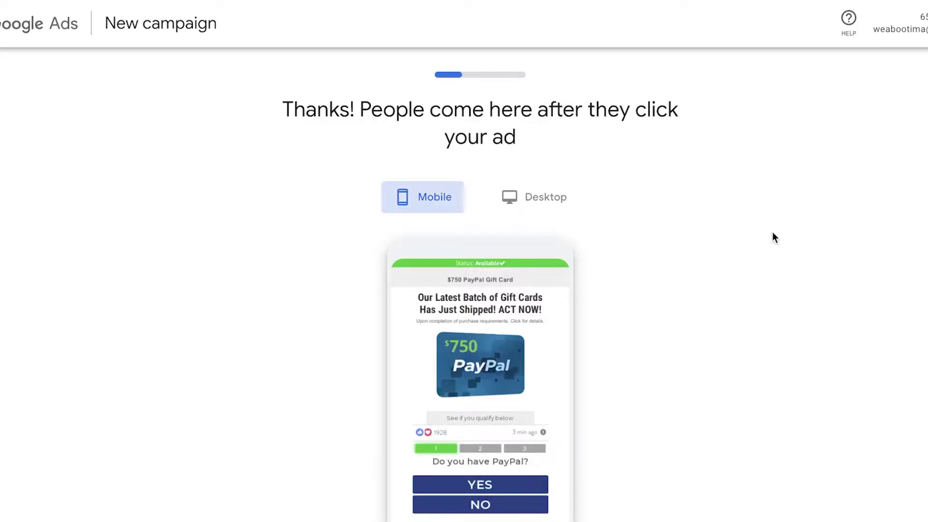
scroll(772, 233, "down", 5)
left_click(666, 389)
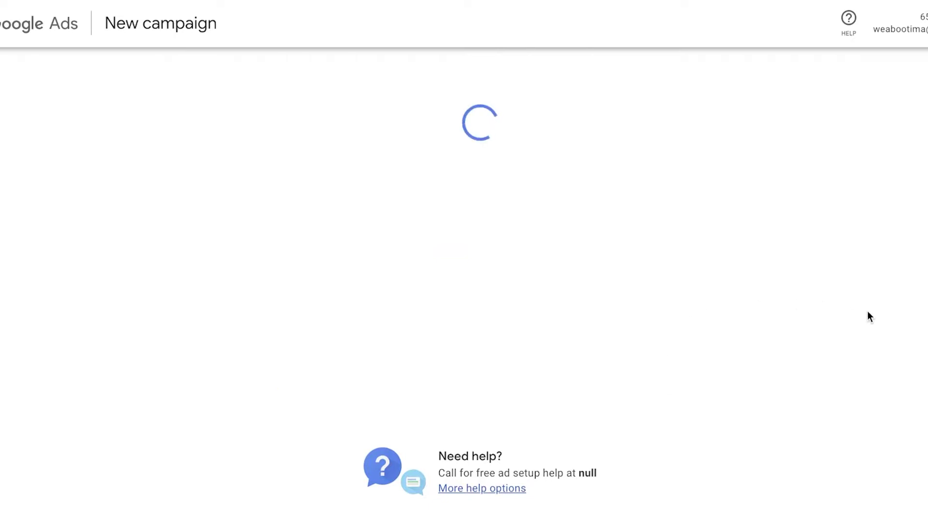
Step: Pick 'Get more website sales or leads' instead of calls as the goal and continue
left_click(423, 183)
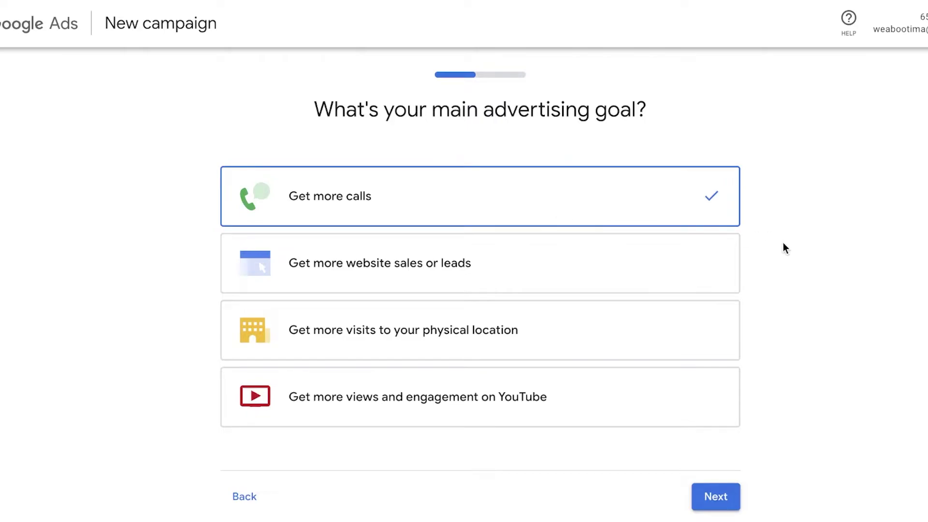
left_click(324, 270)
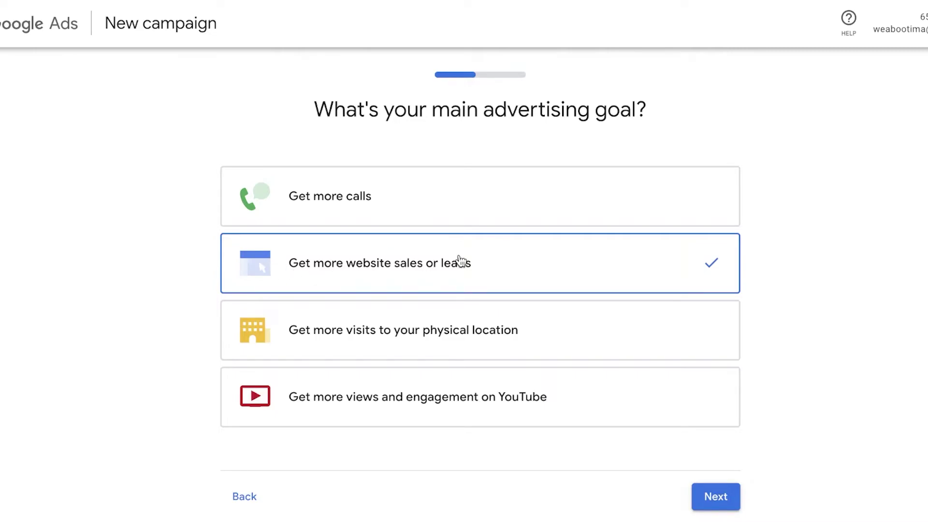
left_click(701, 497)
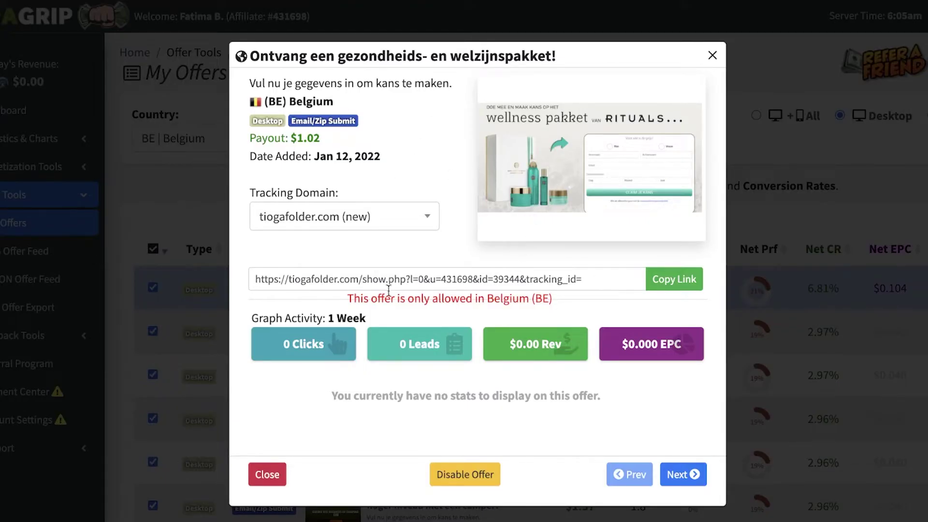
Step: Copy the Belgian offer's tracking link again and return to the Google Ads ad-writing step
left_click(674, 279)
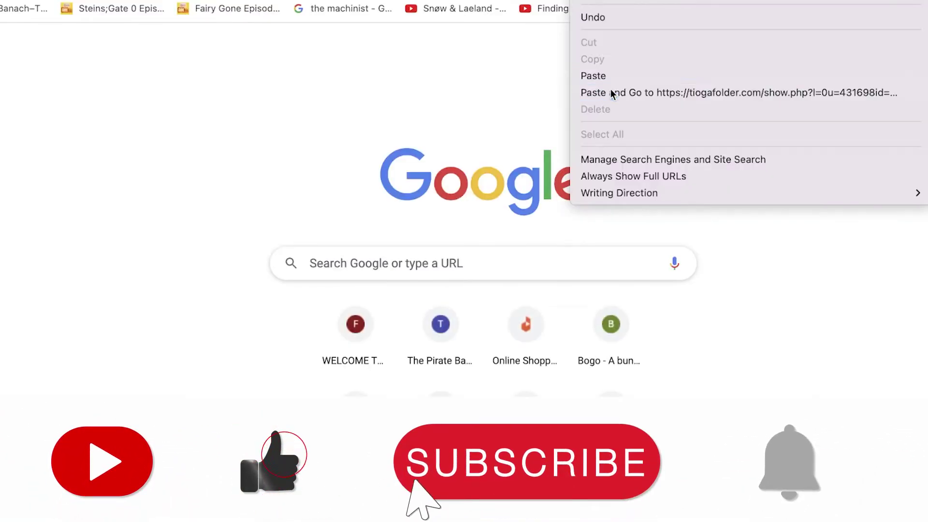
left_click(611, 93)
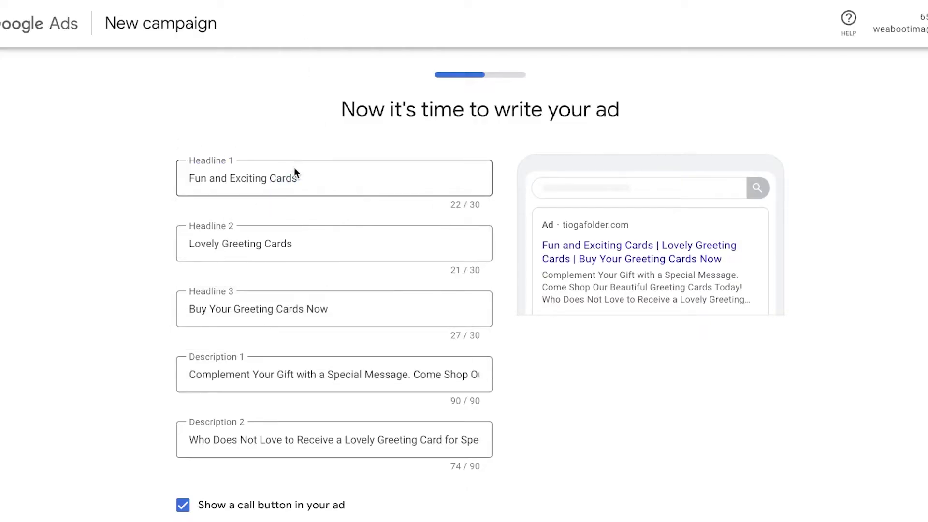
Step: Change Headline 1 to 'Revitalise your Skin!' and replace Headline 2 with skincare wording
triple_click(294, 169)
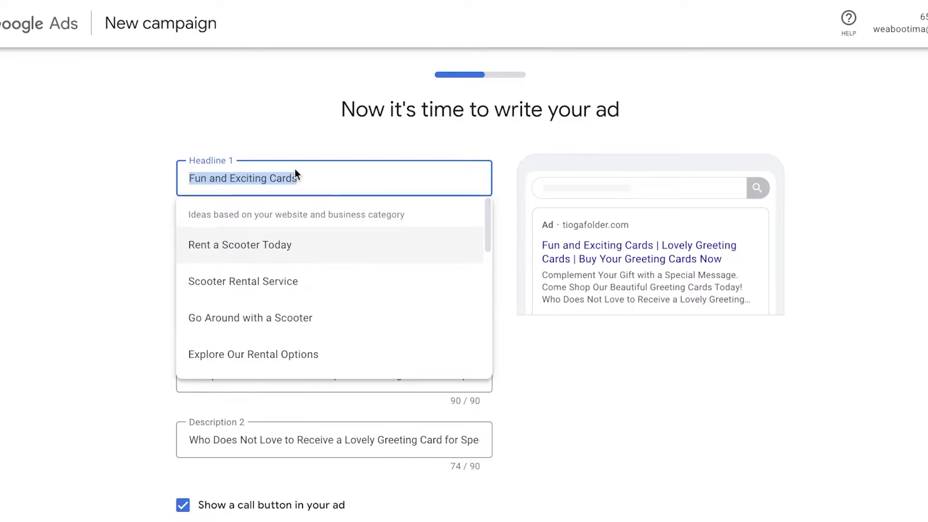
key("BackSpace")
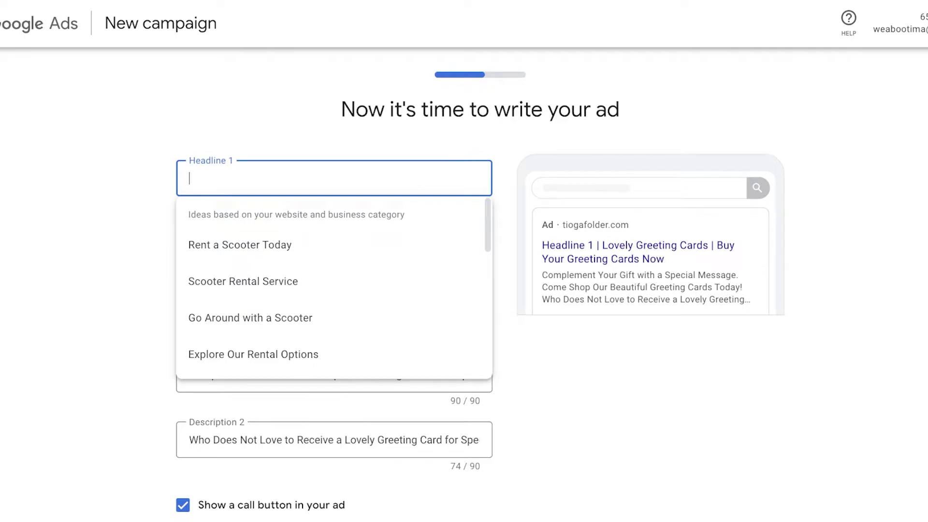
key("ctrl+v")
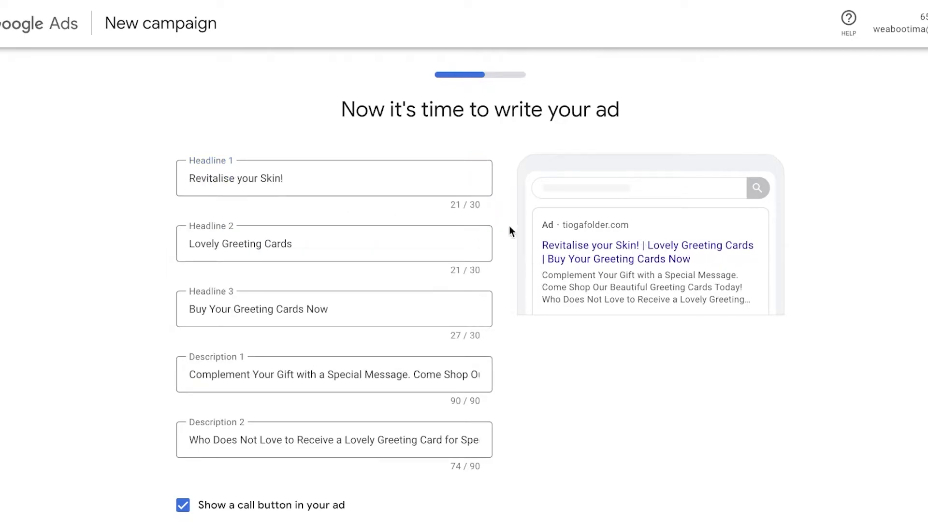
left_click(253, 258)
key("Escape")
left_click(247, 255)
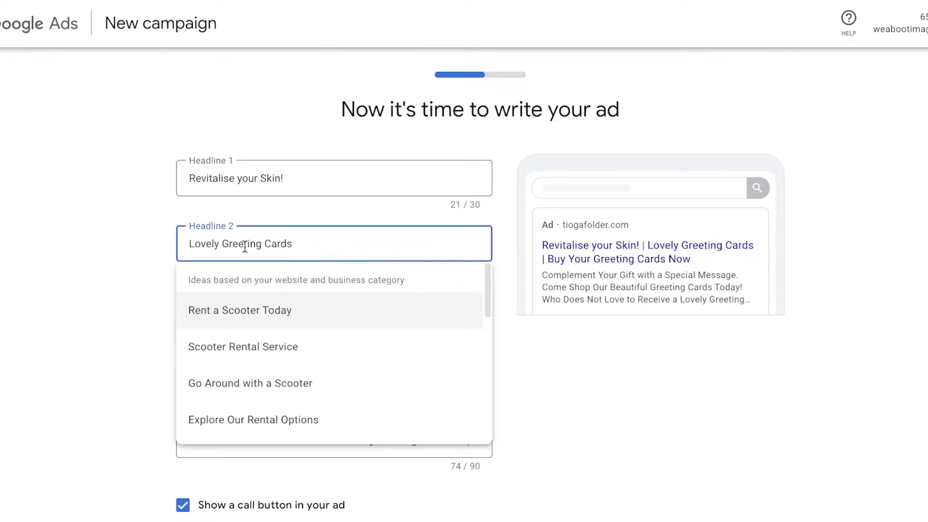
double_click(248, 244)
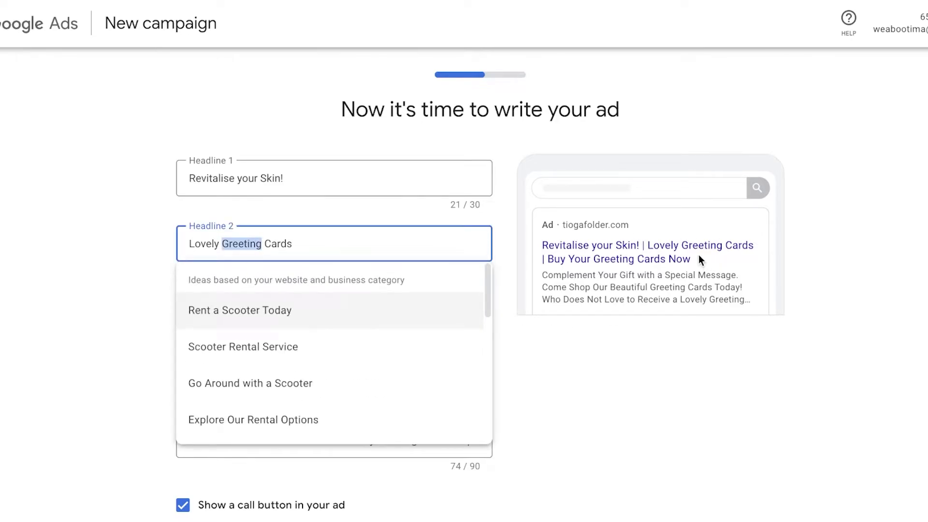
key("Escape")
triple_click(382, 252)
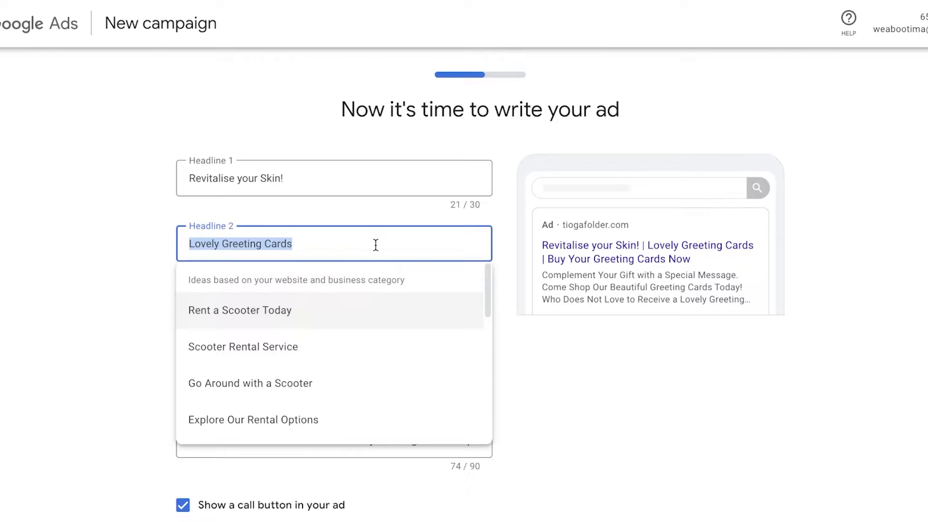
key("ctrl+v")
Step: Replace the greeting-card ending of Headline 3 with 'Skincare NOW!'
left_click(251, 308)
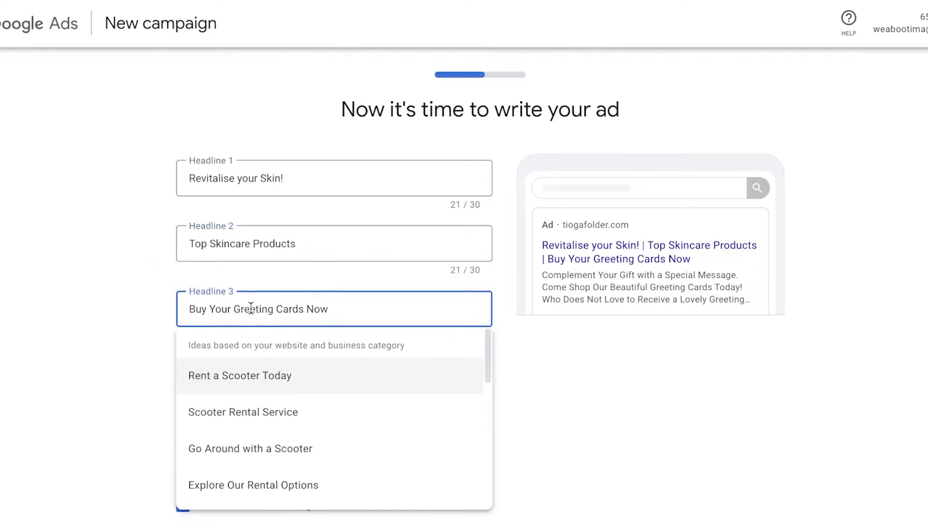
left_click_drag(240, 308, 379, 308)
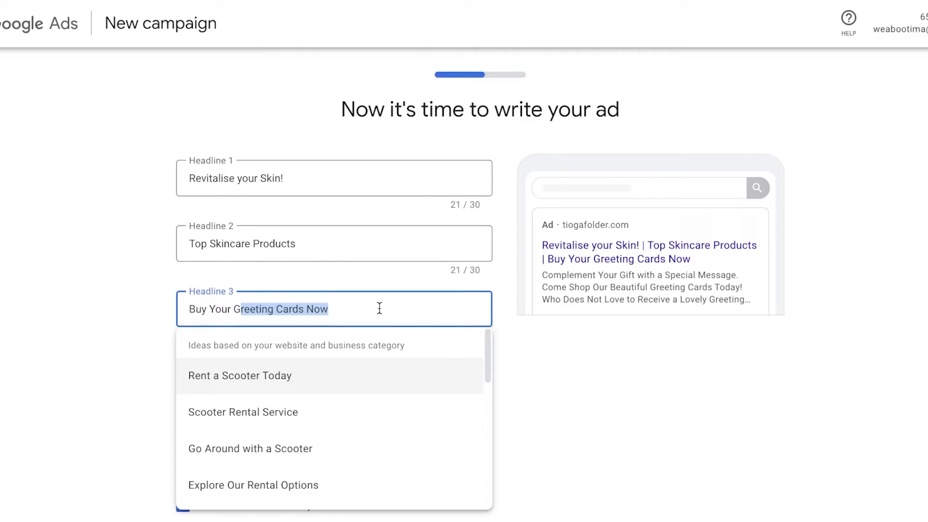
key("BackSpace")
key("BackSpace")
type("Skincare NOW!")
left_click(166, 173)
Step: Clear the old greeting-card text from the first description
scroll(677, 332, "down", 1)
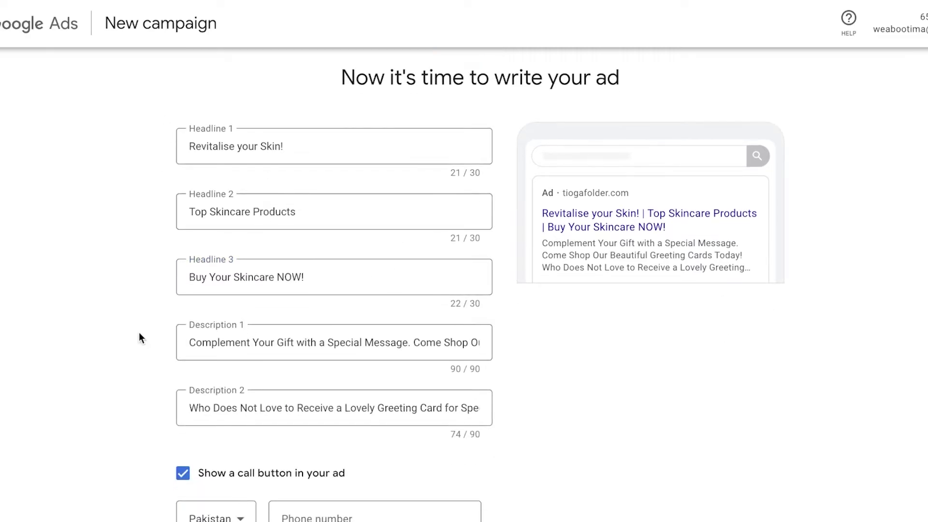
left_click(190, 344)
left_click(470, 342)
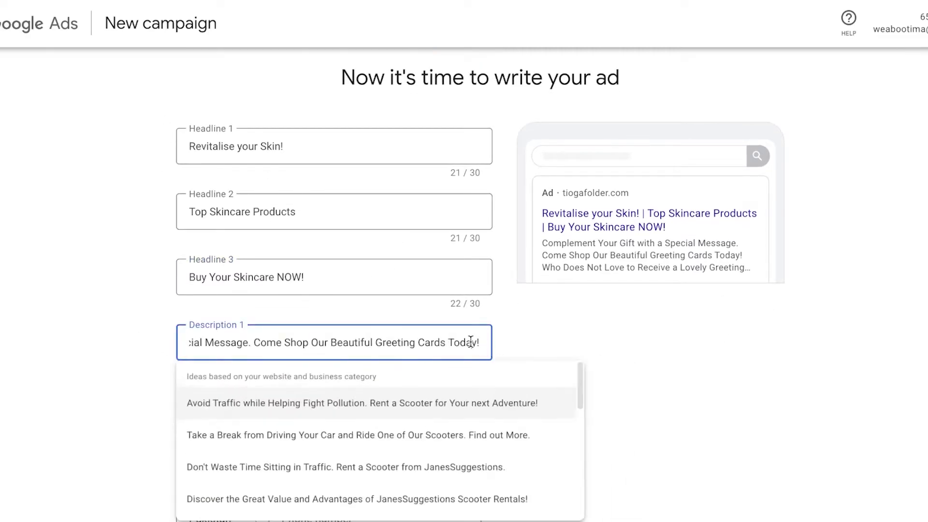
triple_click(470, 342)
key("BackSpace")
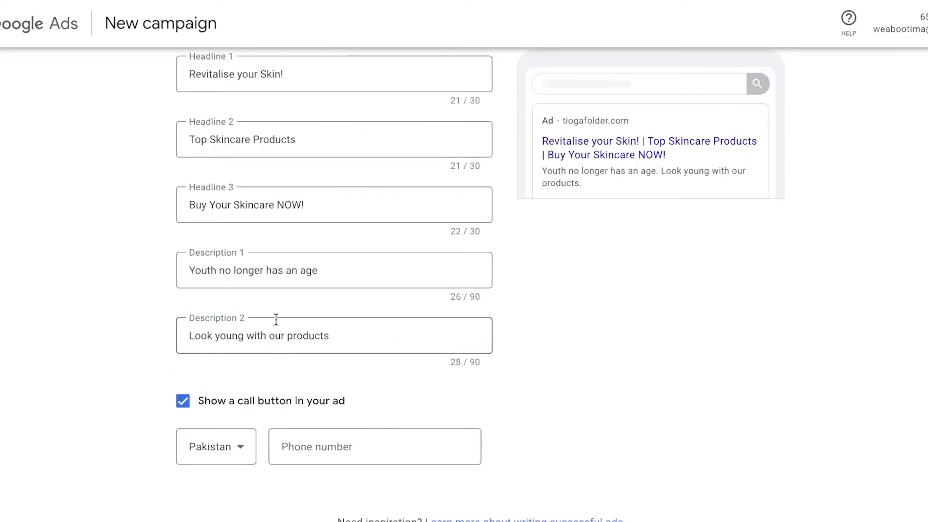
Step: Uncheck 'Show a call button in your ad' and continue to the keyword themes
scroll(320, 266, "up", 1)
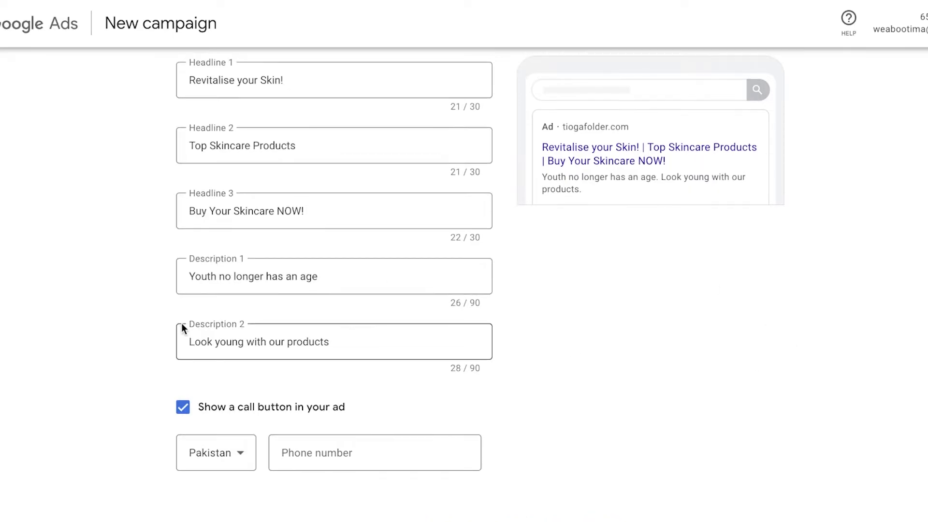
scroll(209, 458, "down", 5)
left_click(183, 198)
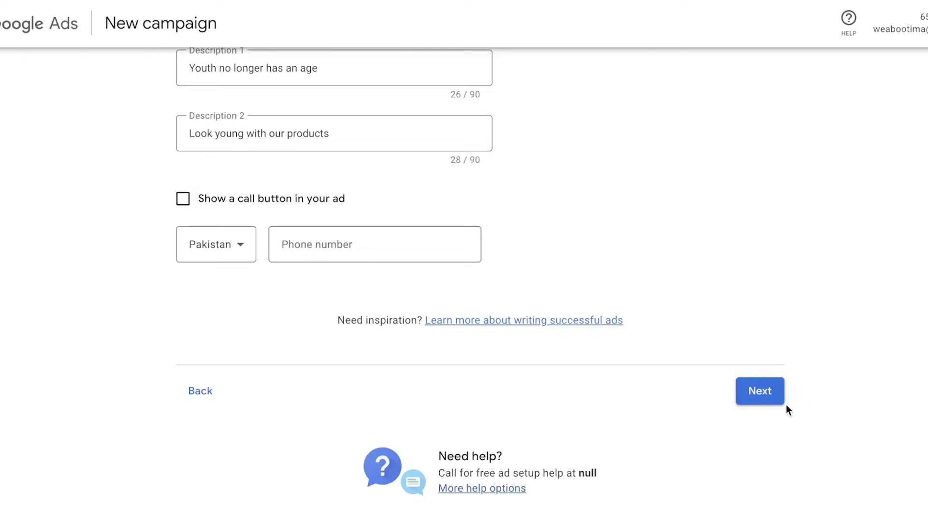
left_click(772, 396)
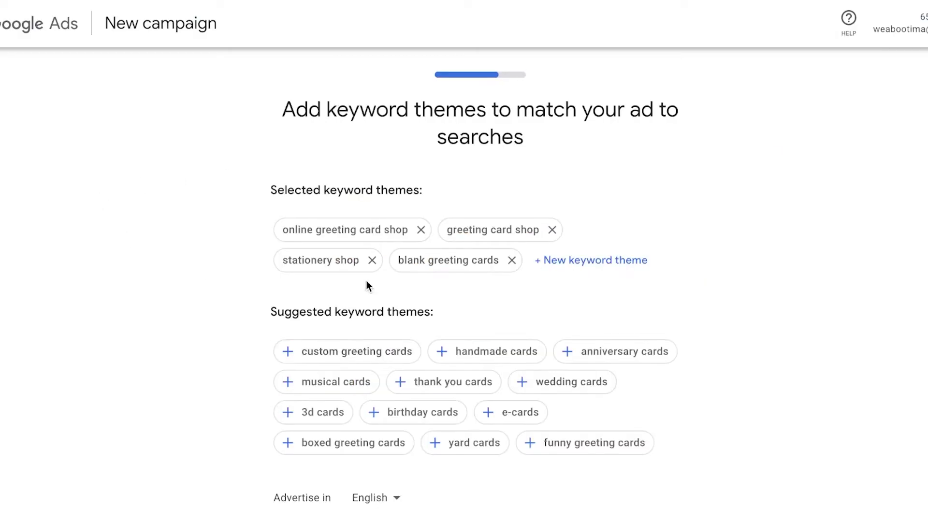
Step: Remove the online greeting card shop, greeting card shop, stationery shop and blank greeting cards themes
left_click(421, 230)
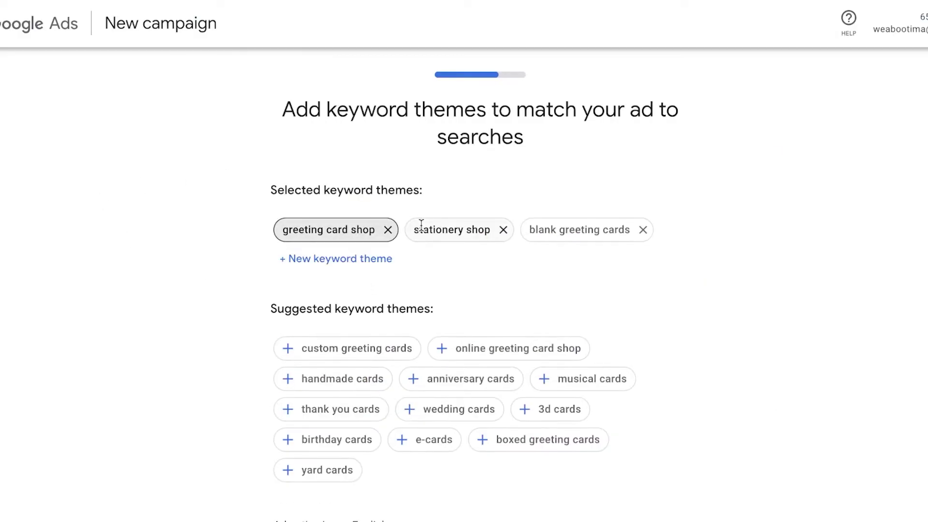
left_click(389, 230)
left_click(371, 230)
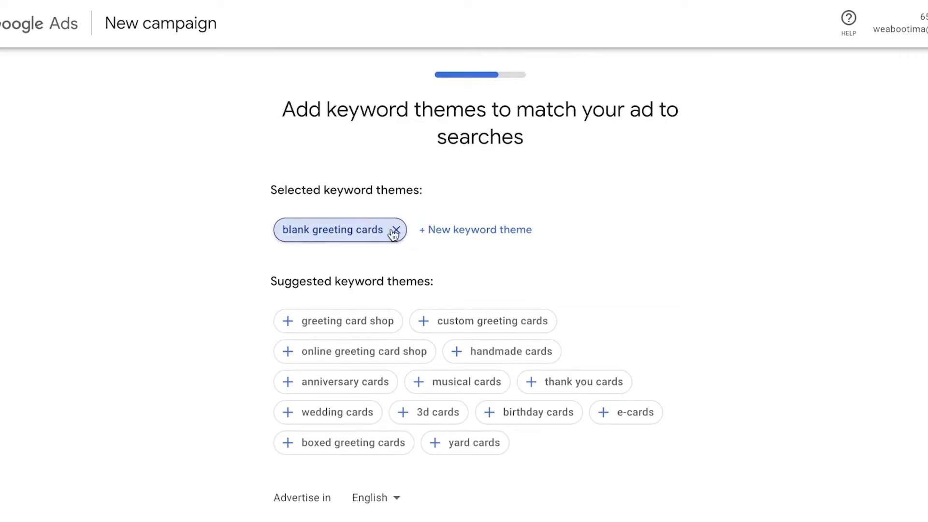
left_click(394, 230)
Step: Add 'health and beauty shop' and 'skin care sets' keyword themes and proceed to locations
left_click(382, 230)
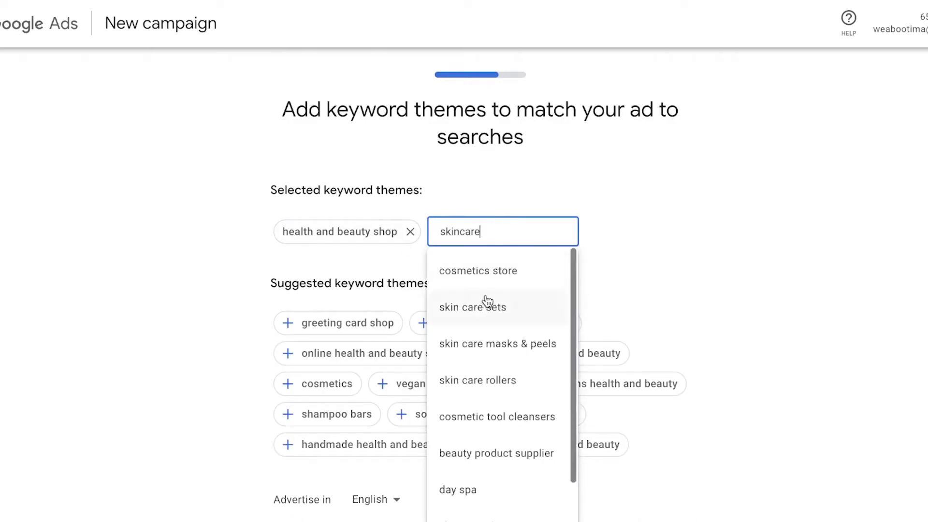
left_click(500, 323)
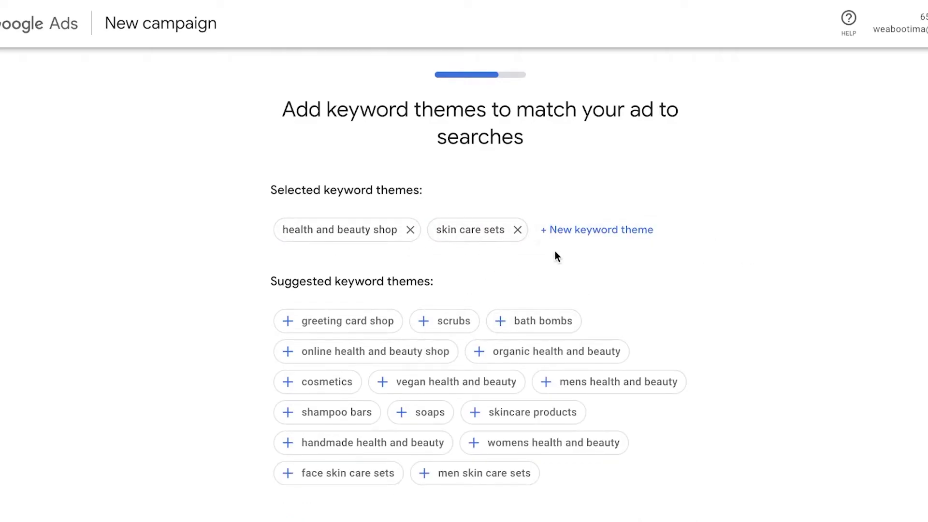
scroll(246, 252, "down", 6)
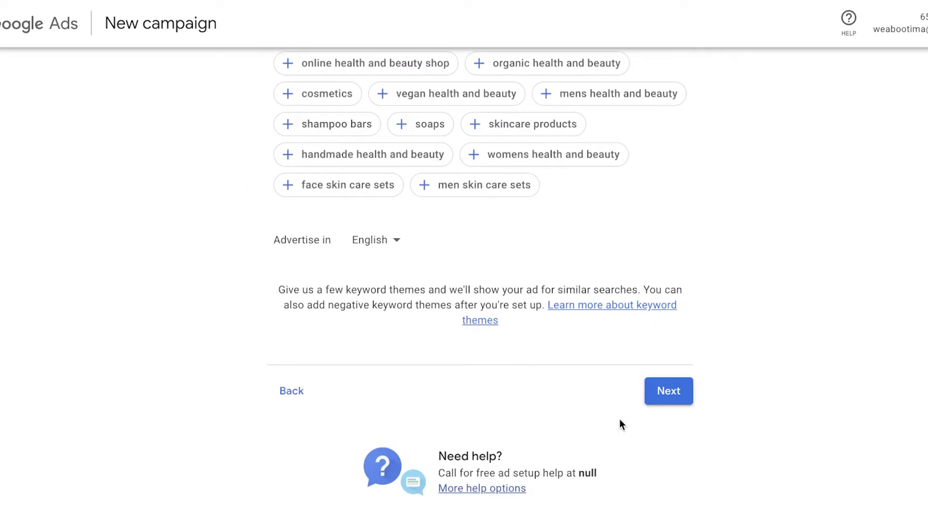
left_click(671, 395)
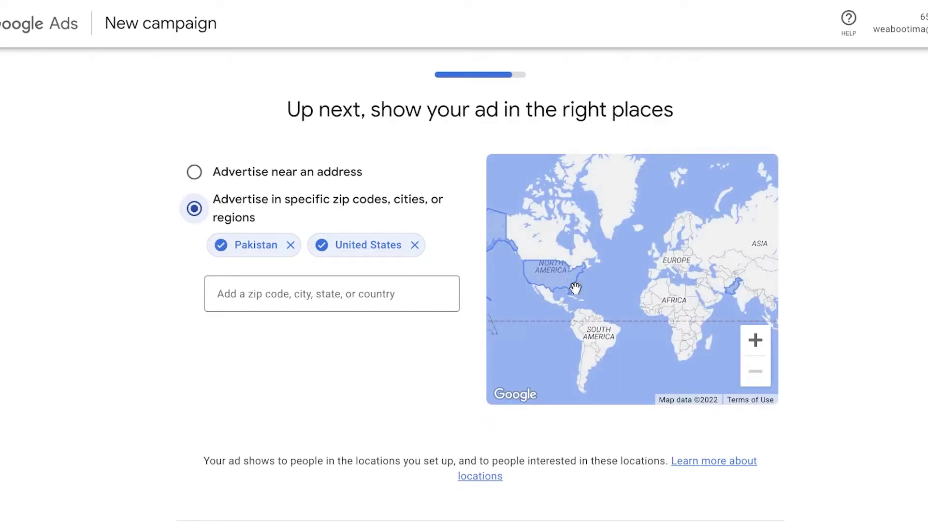
Step: Remove Pakistan and United States from target locations after checking the offer's allowed country
left_click(290, 244)
scroll(612, 299, "down", 2)
scroll(416, 276, "up", 2)
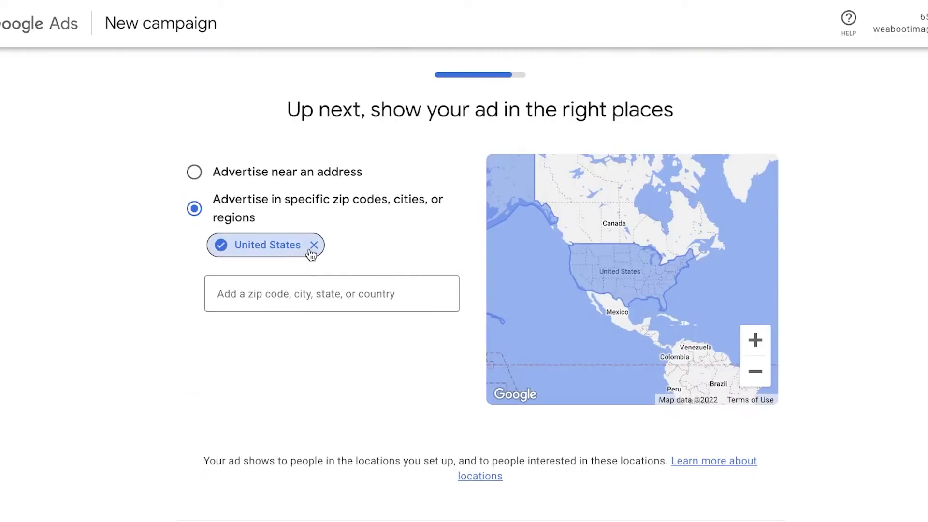
left_click(314, 245)
left_click(343, 261)
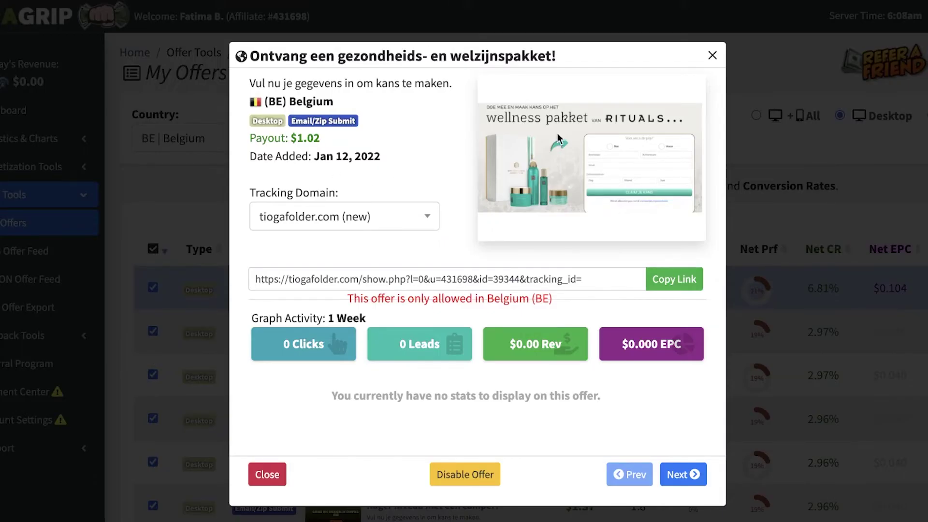
left_click(711, 55)
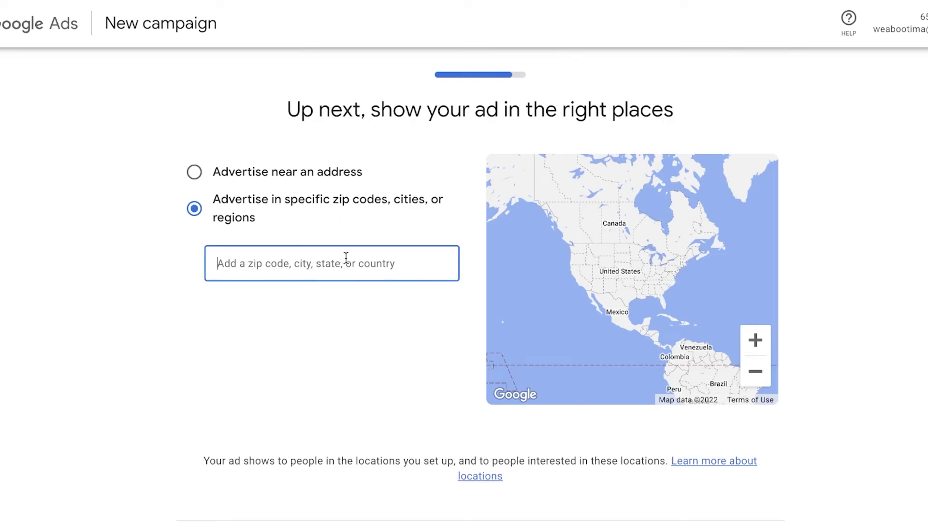
Step: Add Belgium as the only target location
left_click(320, 248)
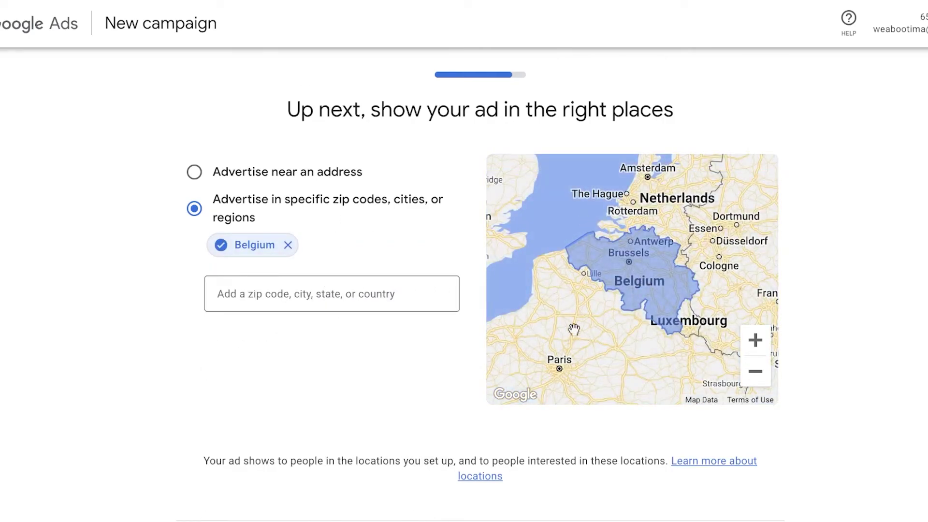
scroll(570, 328, "down", 2)
scroll(878, 286, "down", 3)
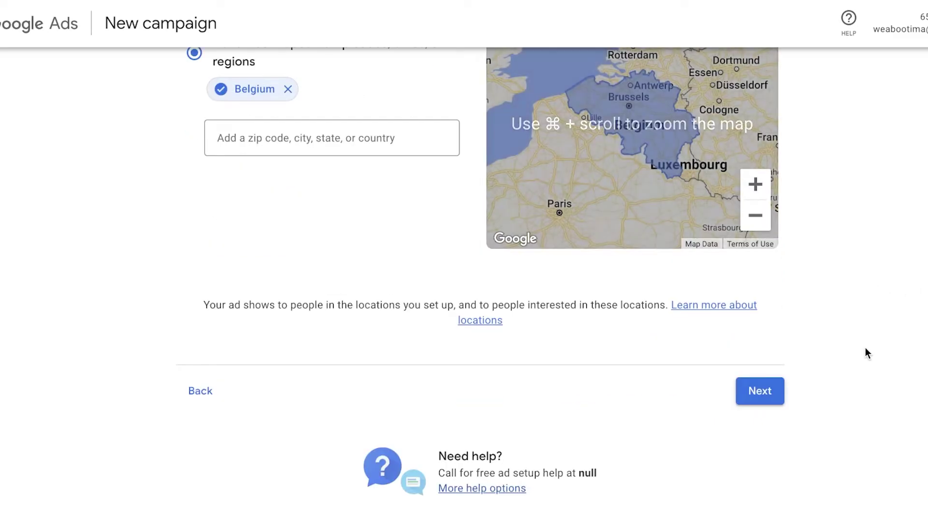
Step: Keep the PKR1 daily average budget and proceed to the campaign review
left_click(758, 396)
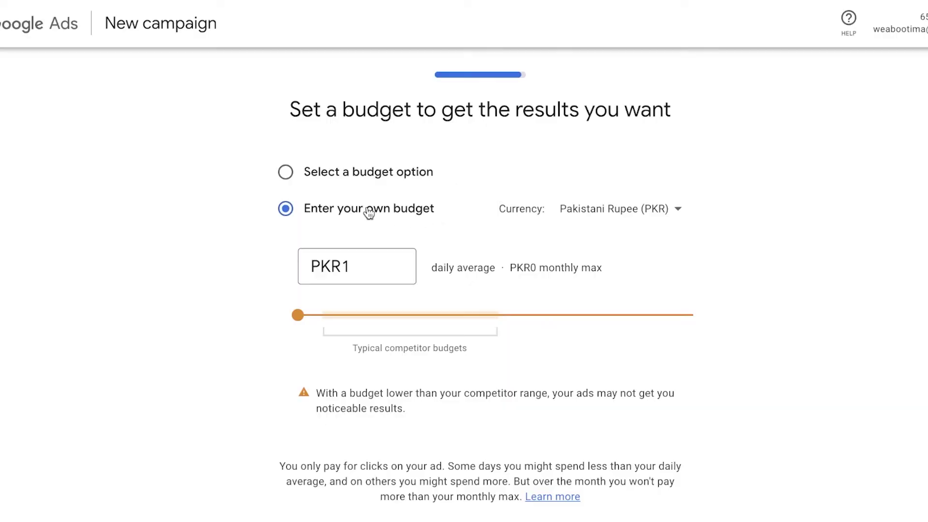
scroll(599, 245, "down", 4)
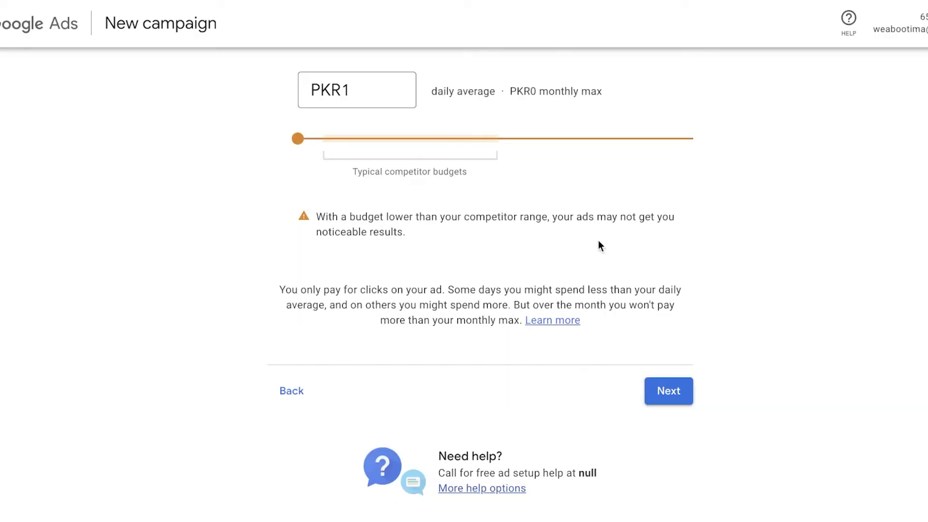
left_click(668, 390)
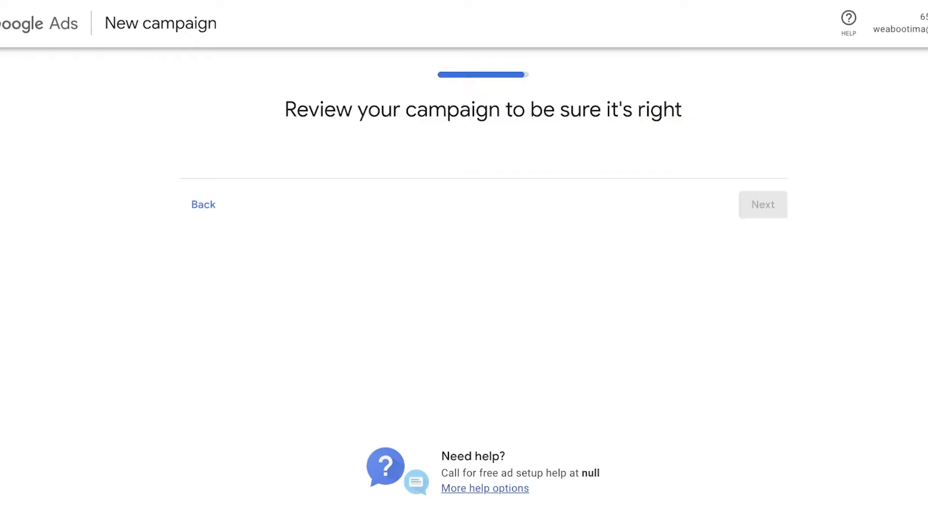
Step: Scroll through the review to verify the name, Belgium, skincare themes and PKR1 budget
scroll(326, 209, "down", 7)
scroll(288, 91, "up", 7)
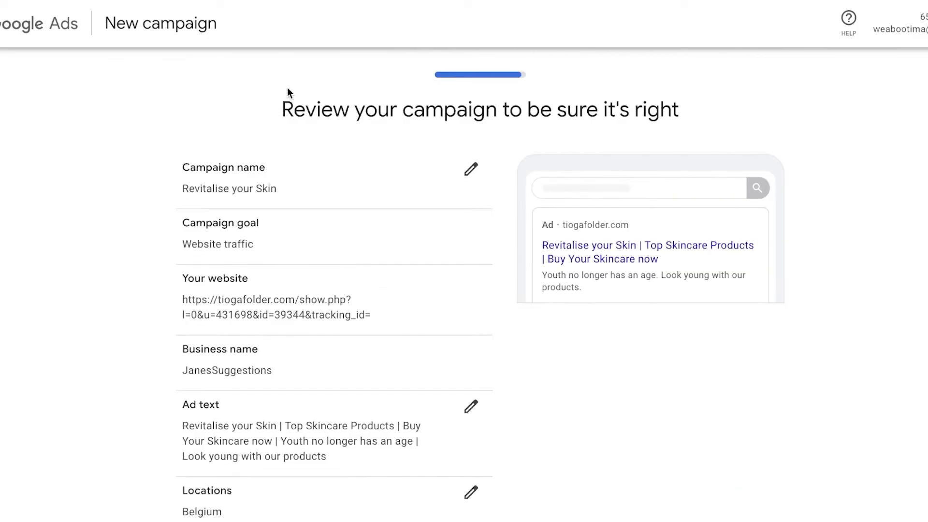
scroll(212, 207, "down", 2)
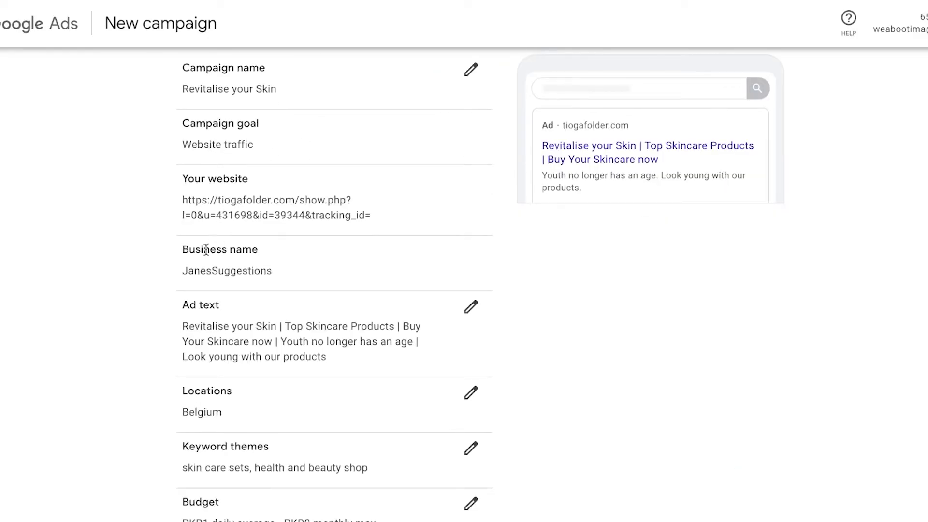
scroll(206, 249, "down", 4)
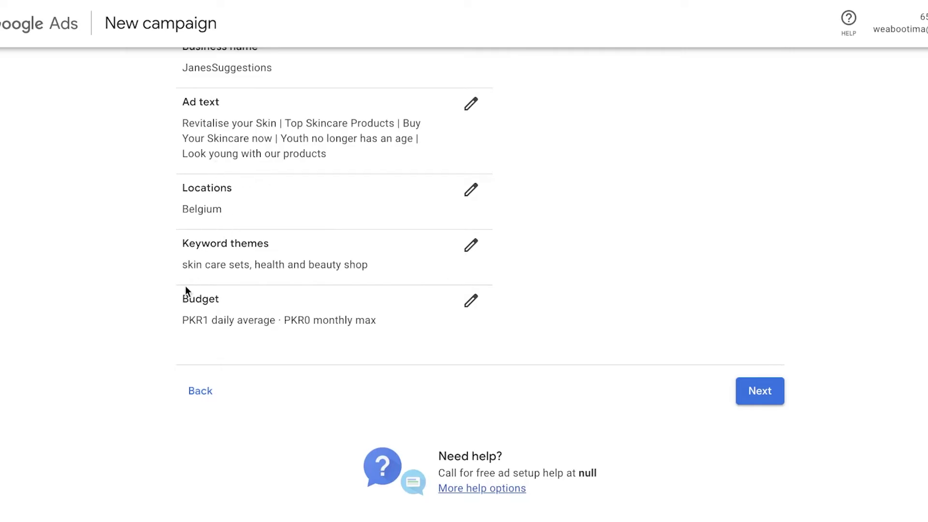
scroll(202, 288, "up", 6)
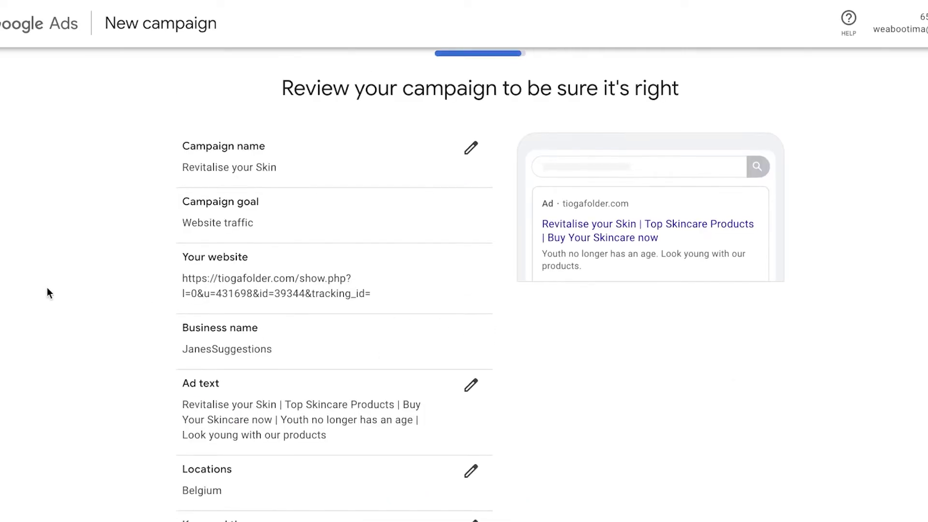